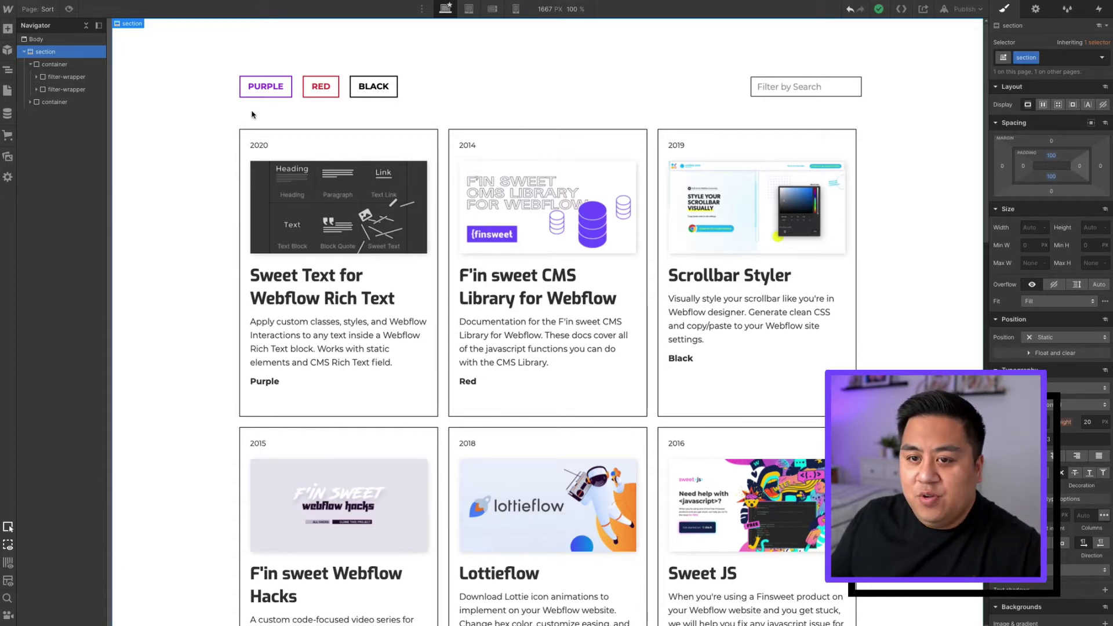
- Review the sort field and sort direction options offered in the first collection list's settings, without saving a sort order
click(441, 150)
click(49, 117)
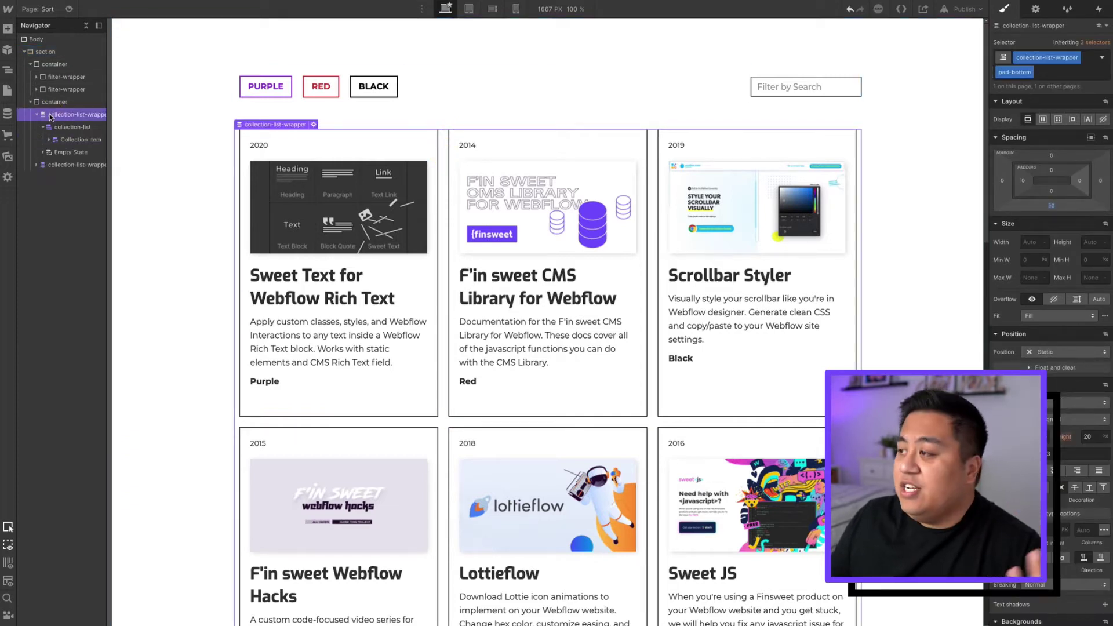
click(1035, 11)
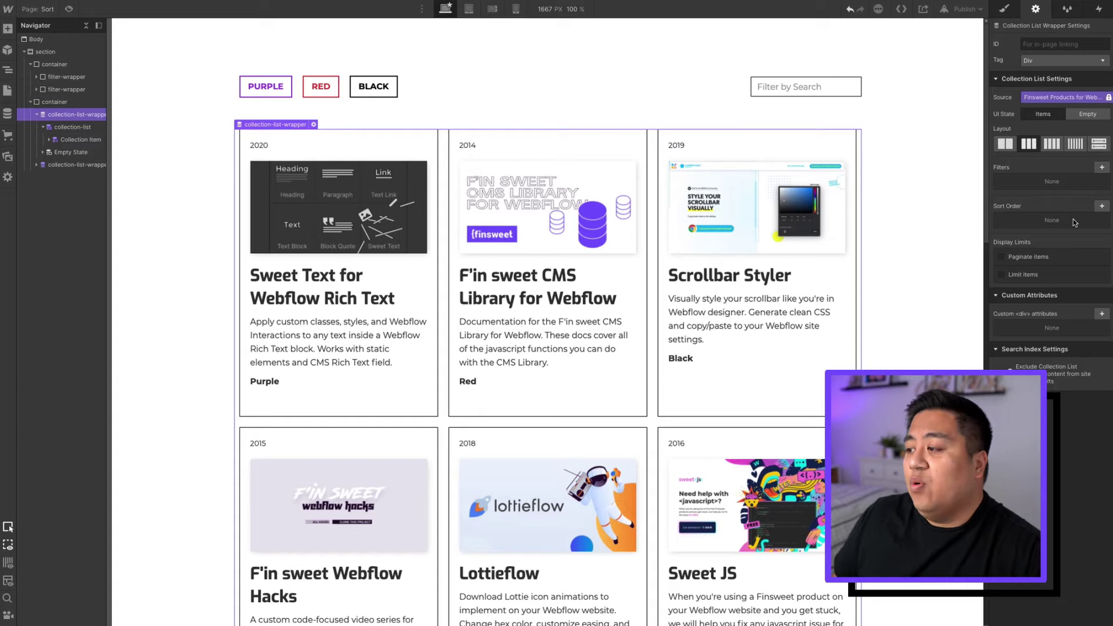
click(1102, 207)
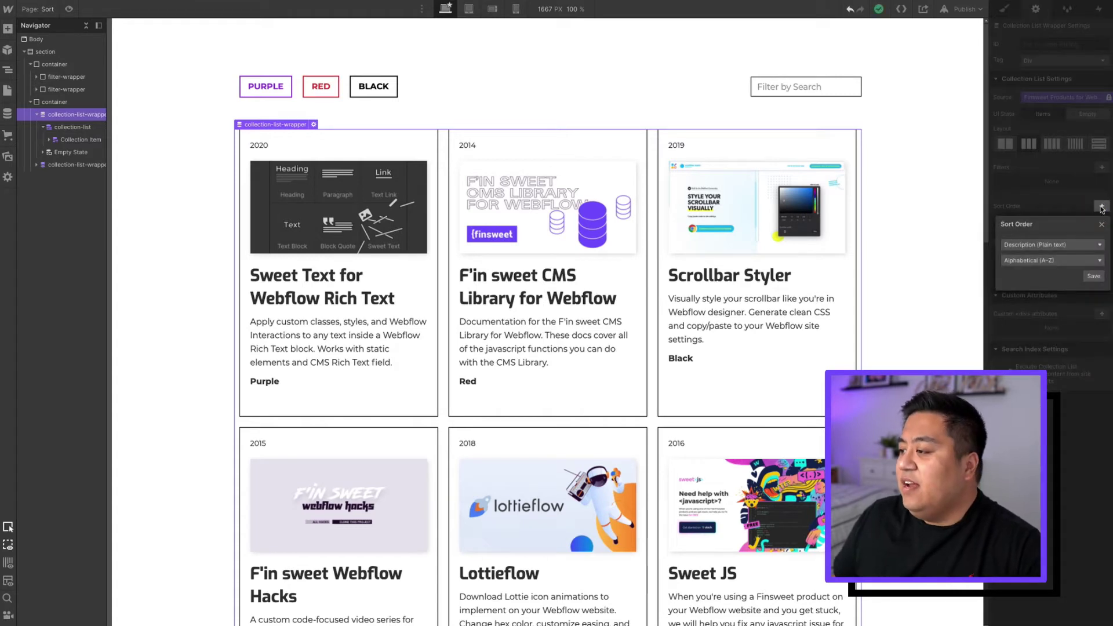
click(1082, 259)
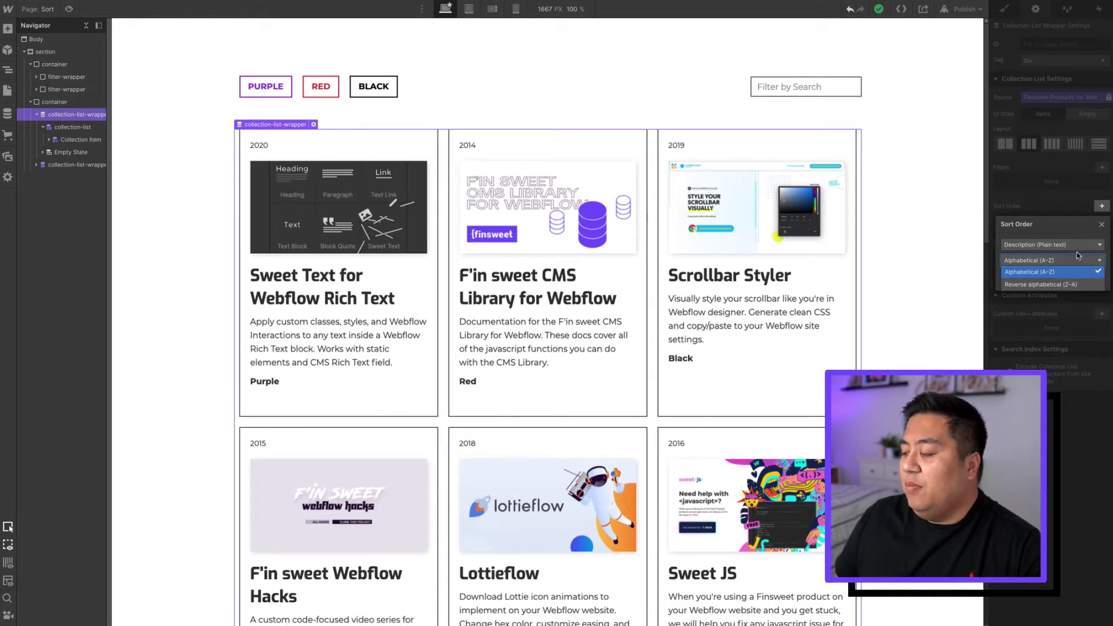
click(1076, 245)
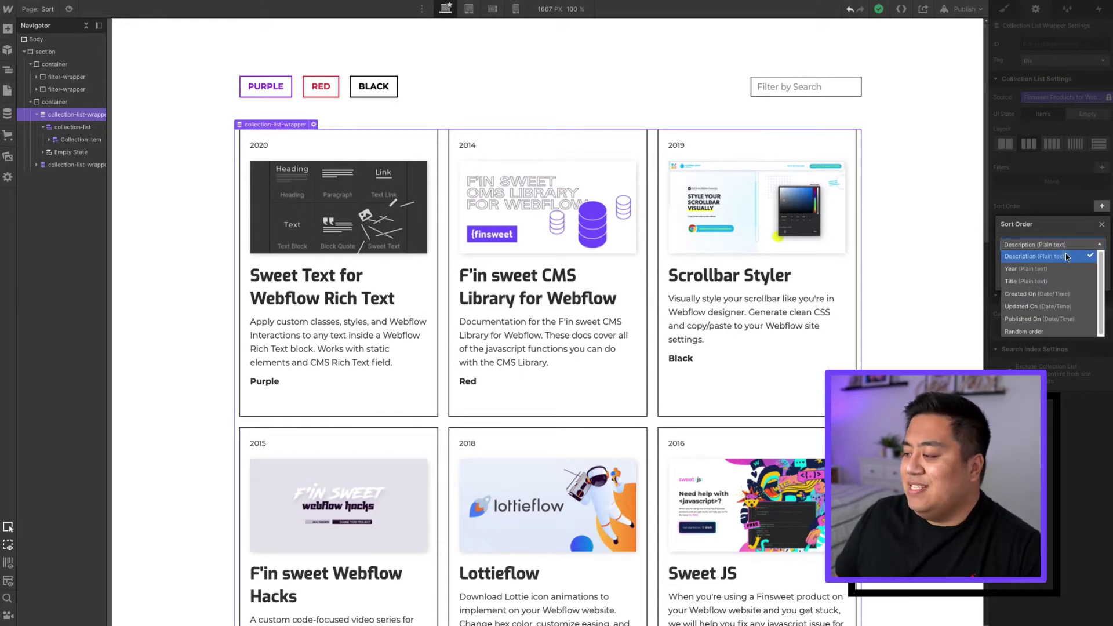
click(1067, 256)
click(1100, 226)
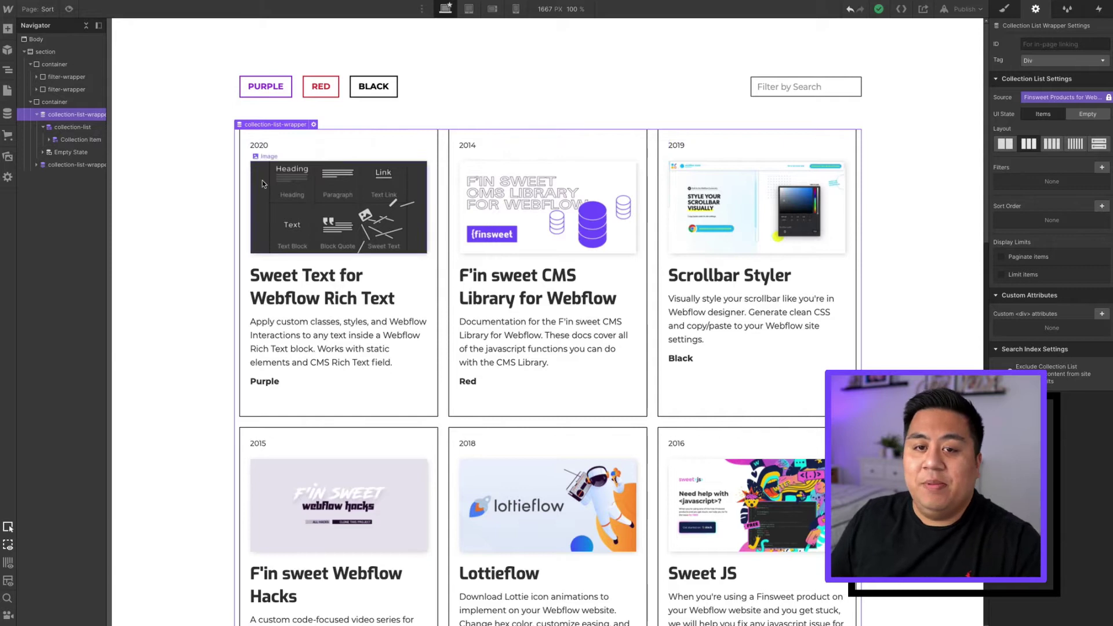
- Examine the fields and items of the Finsweet Products for Webflows CMS collection, and return to the page canvas
click(7, 115)
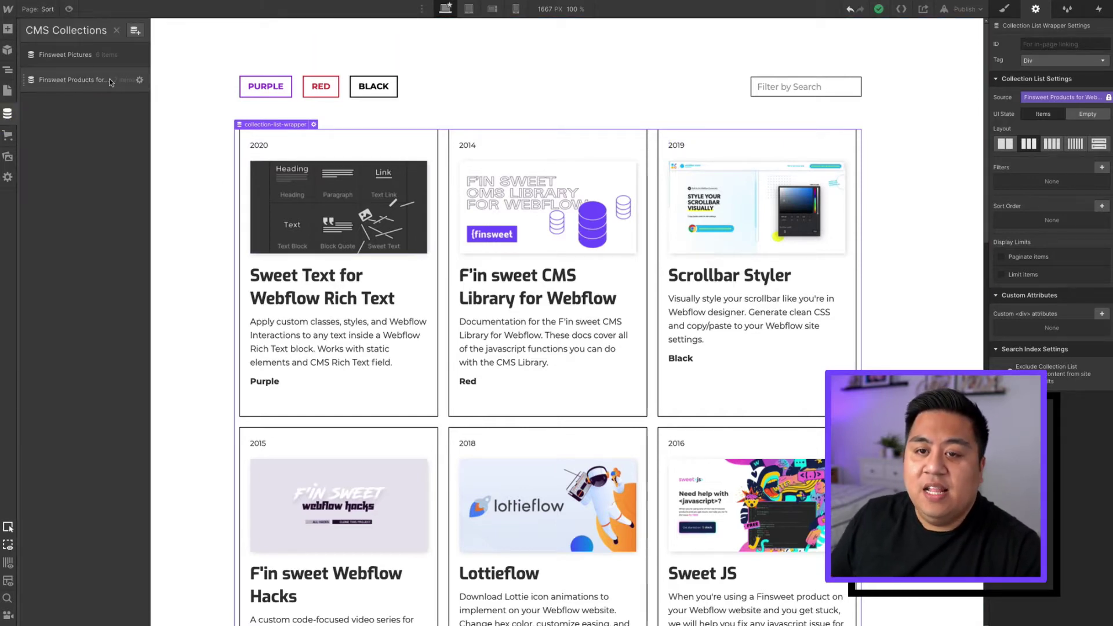
click(139, 82)
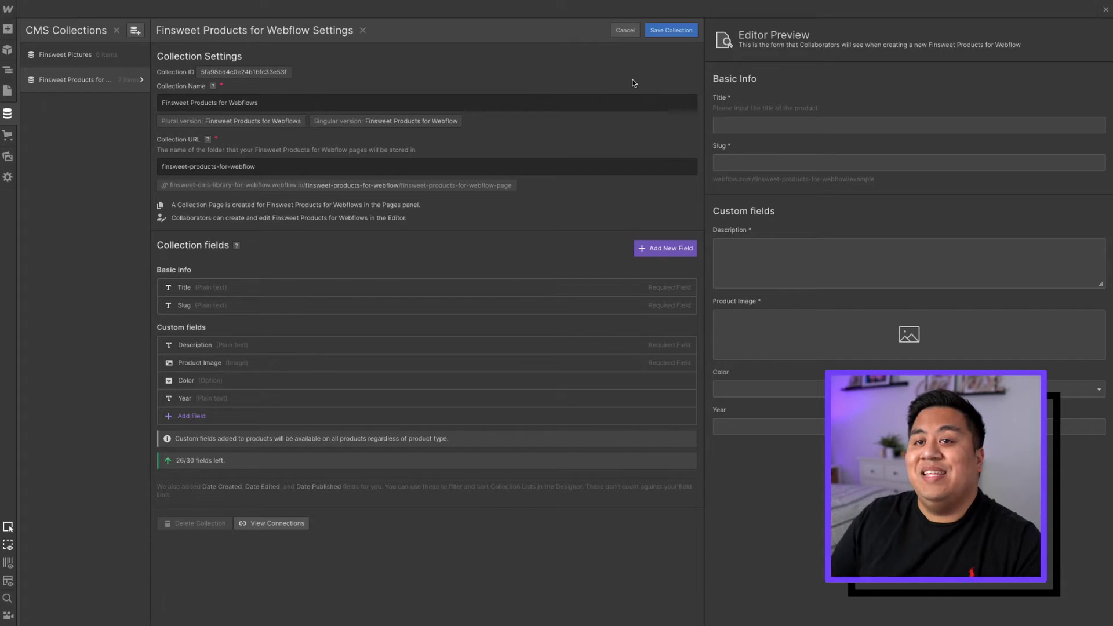
click(670, 30)
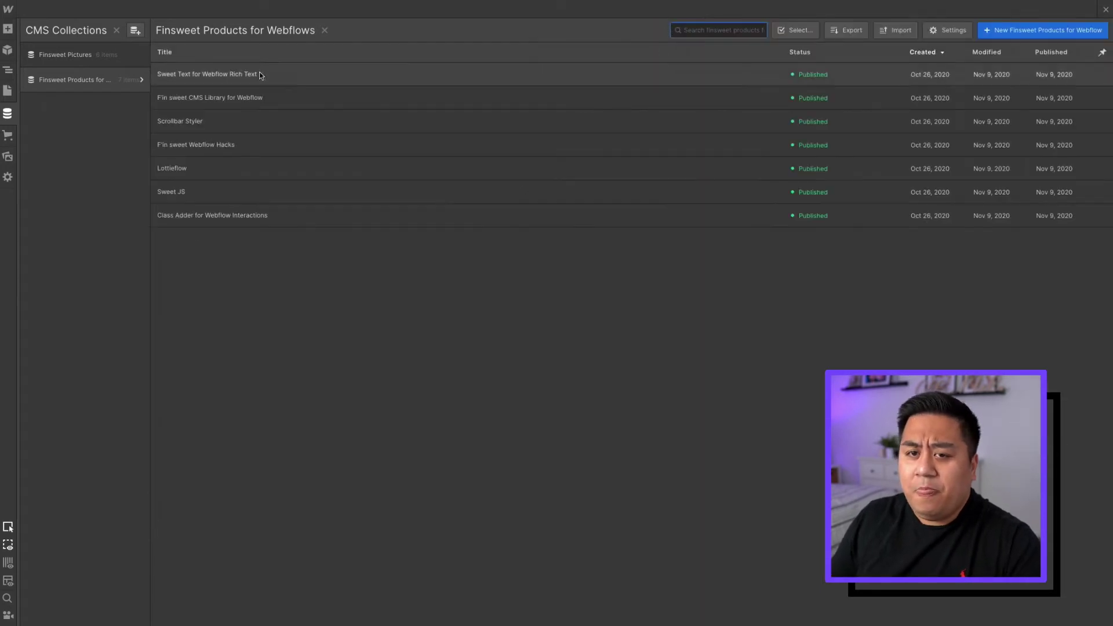
click(9, 91)
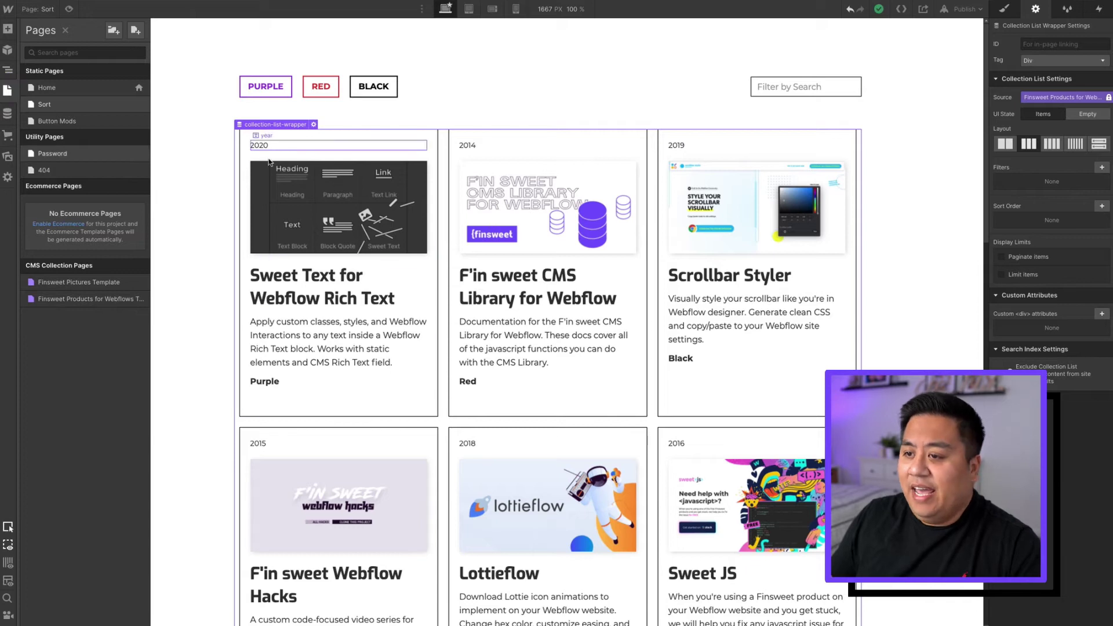
- Look through both collection lists on the Sort page and inspect the settings and styles of the first card's year text
scroll(318, 282, down, 6)
scroll(318, 282, down, 6)
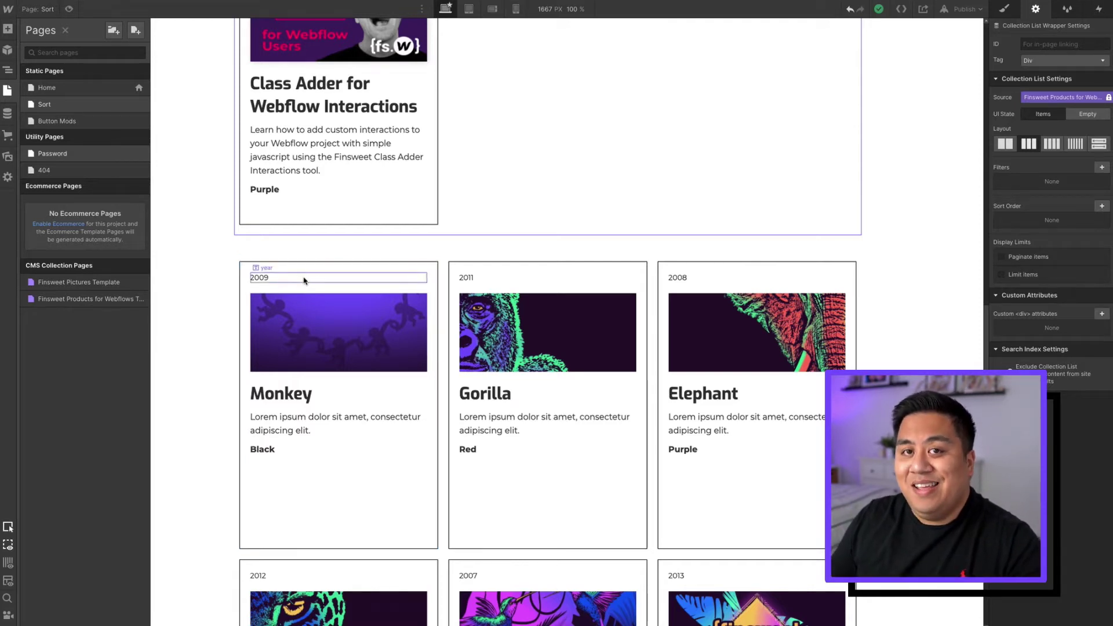
scroll(304, 280, up, 10)
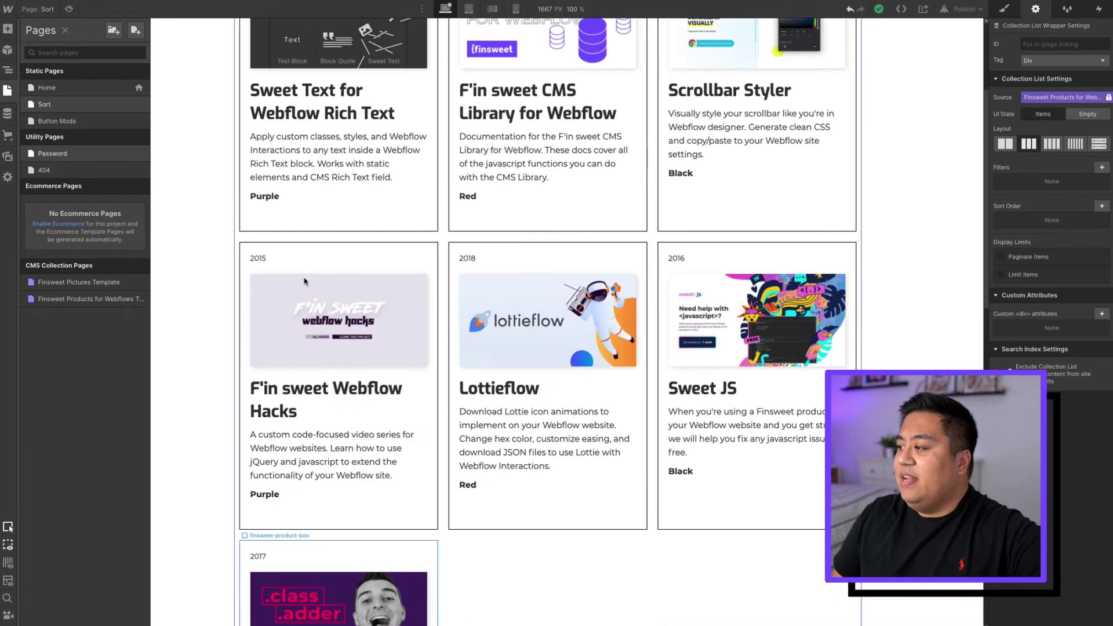
scroll(304, 281, up, 4)
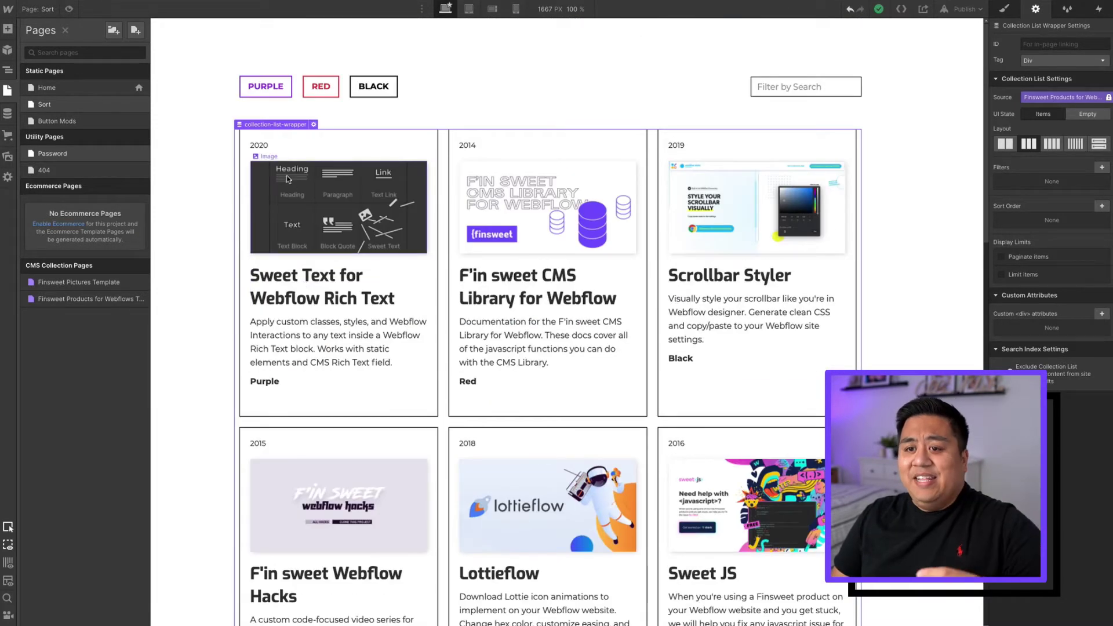
click(266, 145)
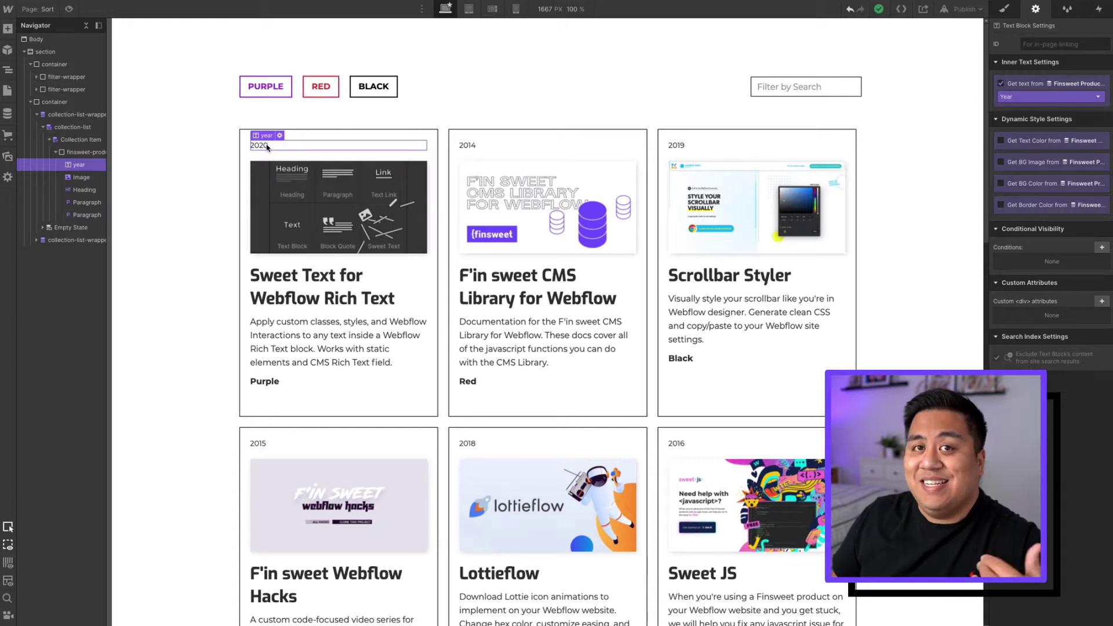
click(1004, 10)
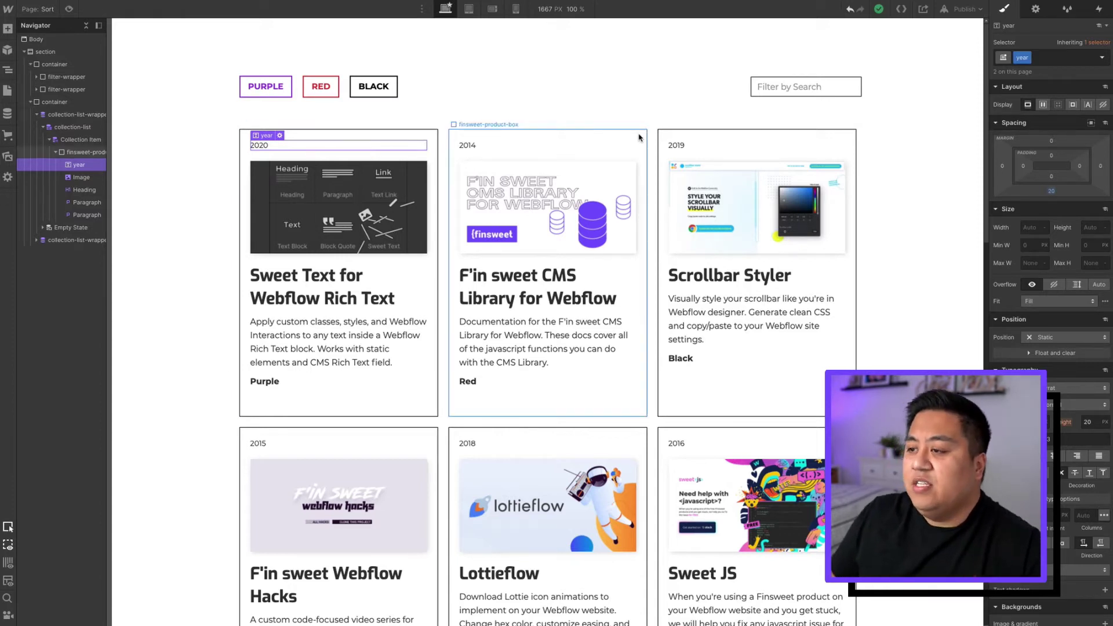
- Hide the filter-wrapper that holds the search field by setting its display to none
click(610, 87)
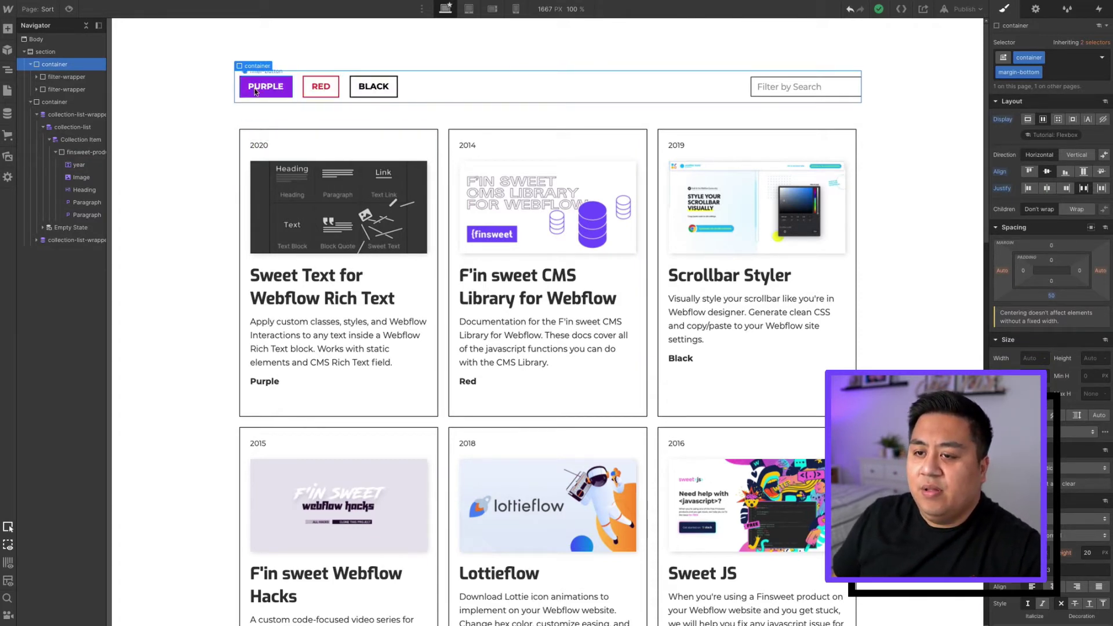
click(789, 91)
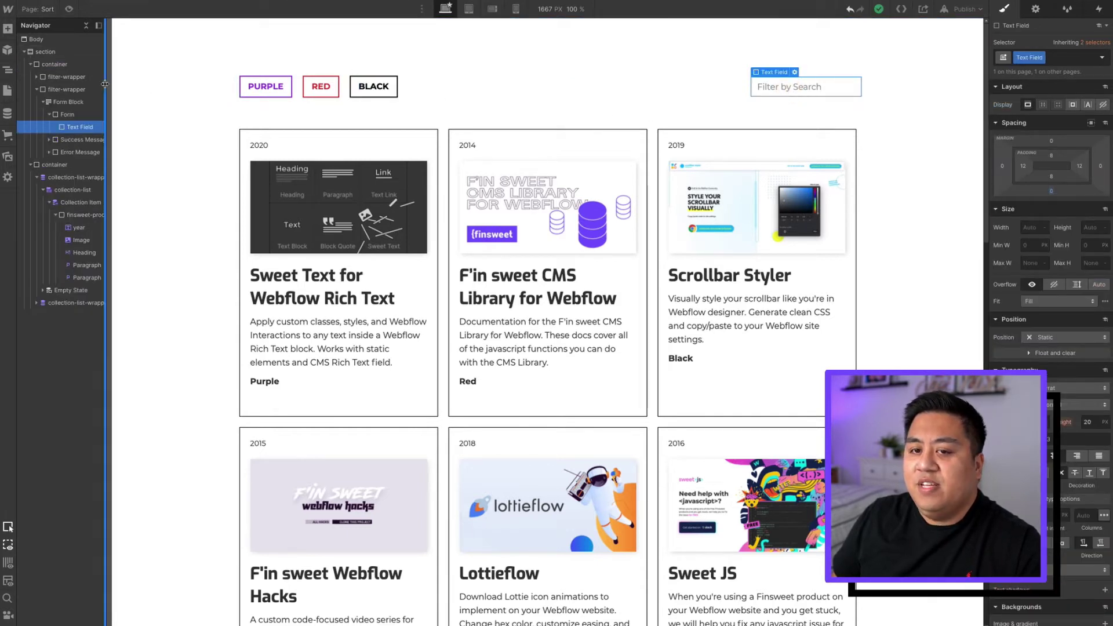
click(67, 90)
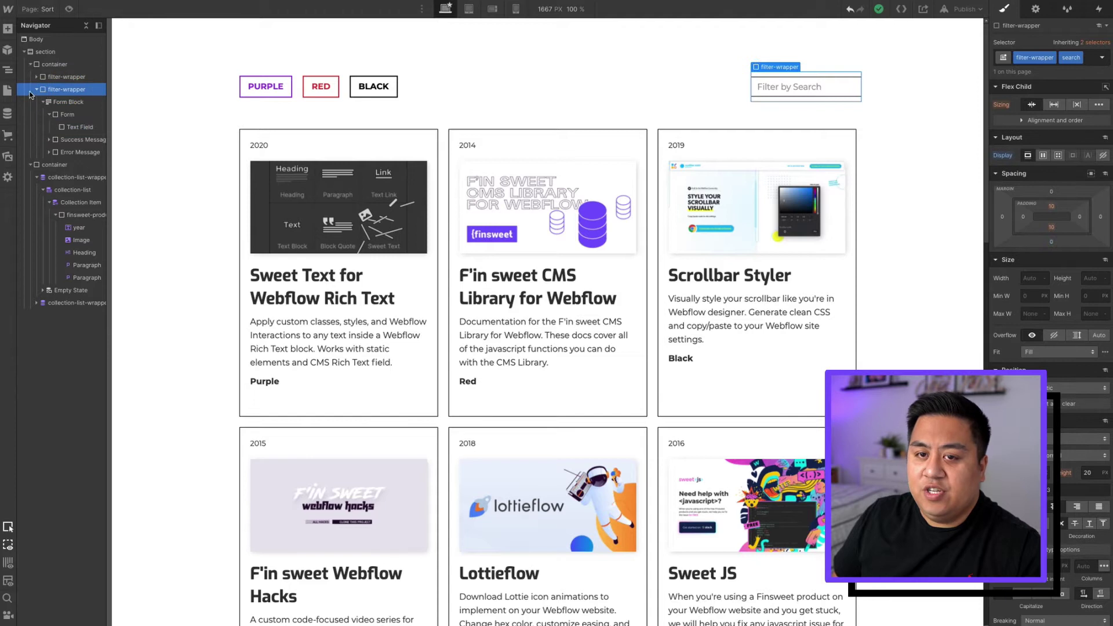
click(1103, 155)
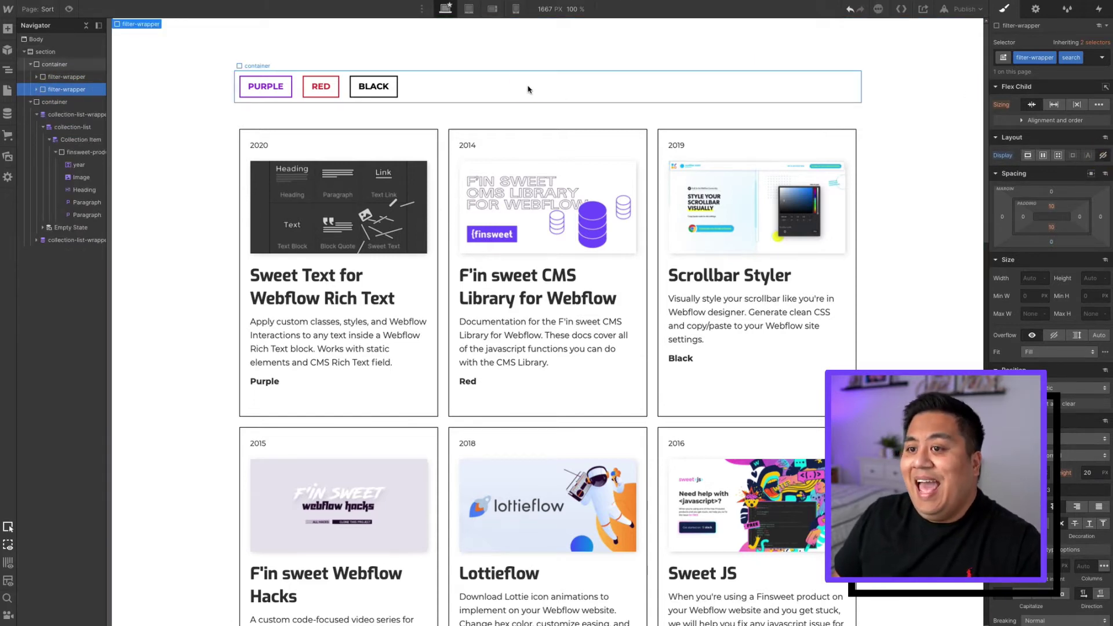
- Insert a div block between the two filter wrappers and give it the existing filter-wrapper class
click(527, 90)
click(53, 78)
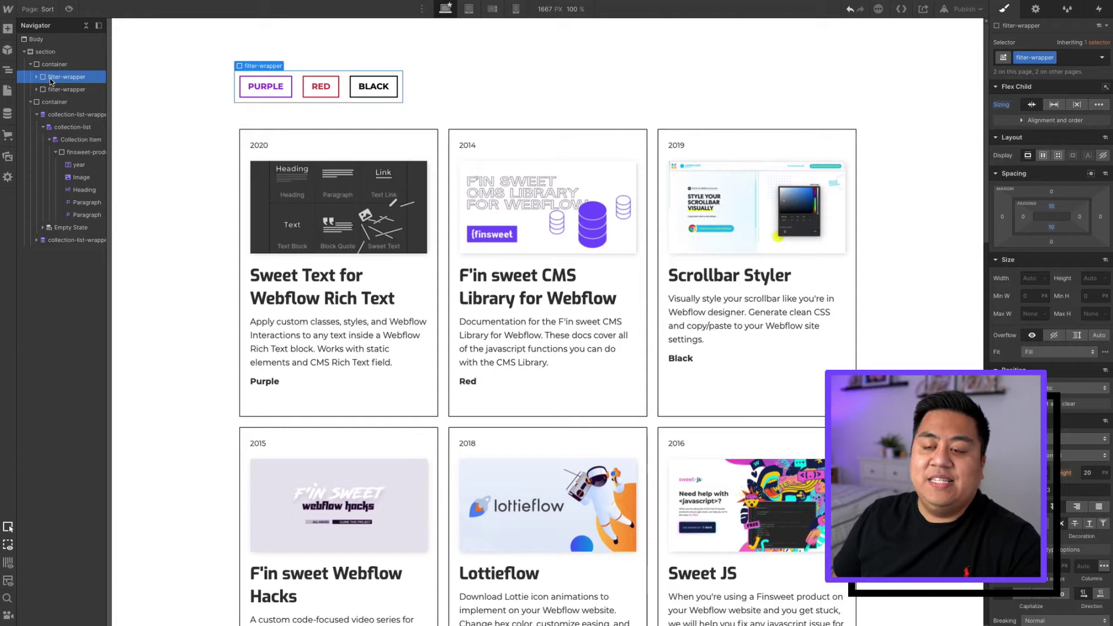
click(8, 28)
drag(32, 255, 58, 89)
click(1021, 57)
text(c)
key(BackSpace)
text(fil)
click(1019, 127)
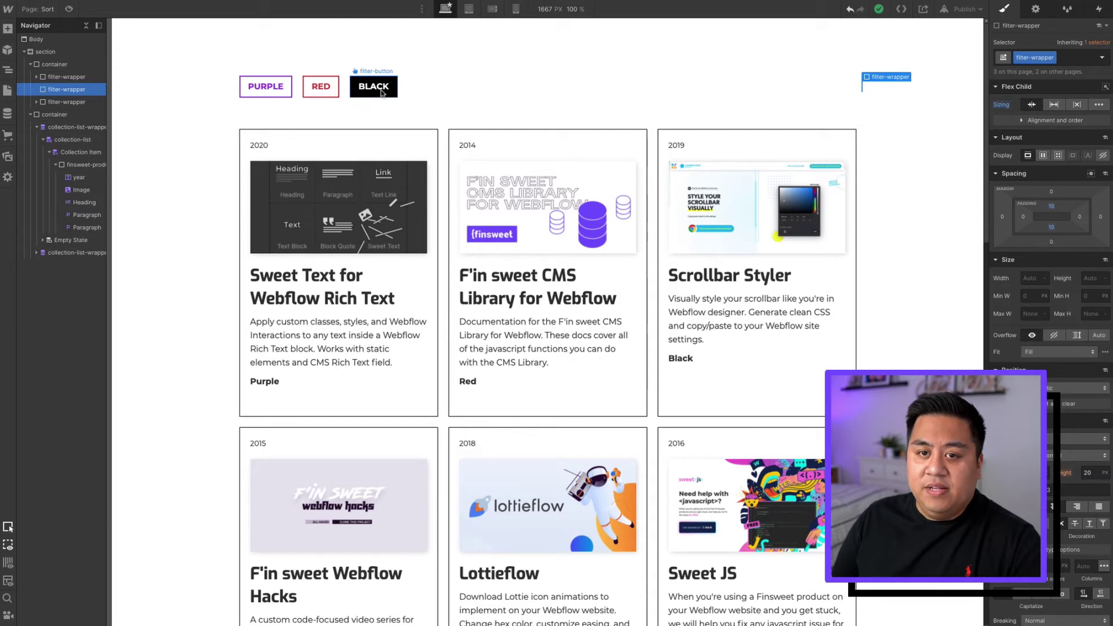
- Add a text link inside the new filter-wrapper and give it the class sort-button
click(8, 30)
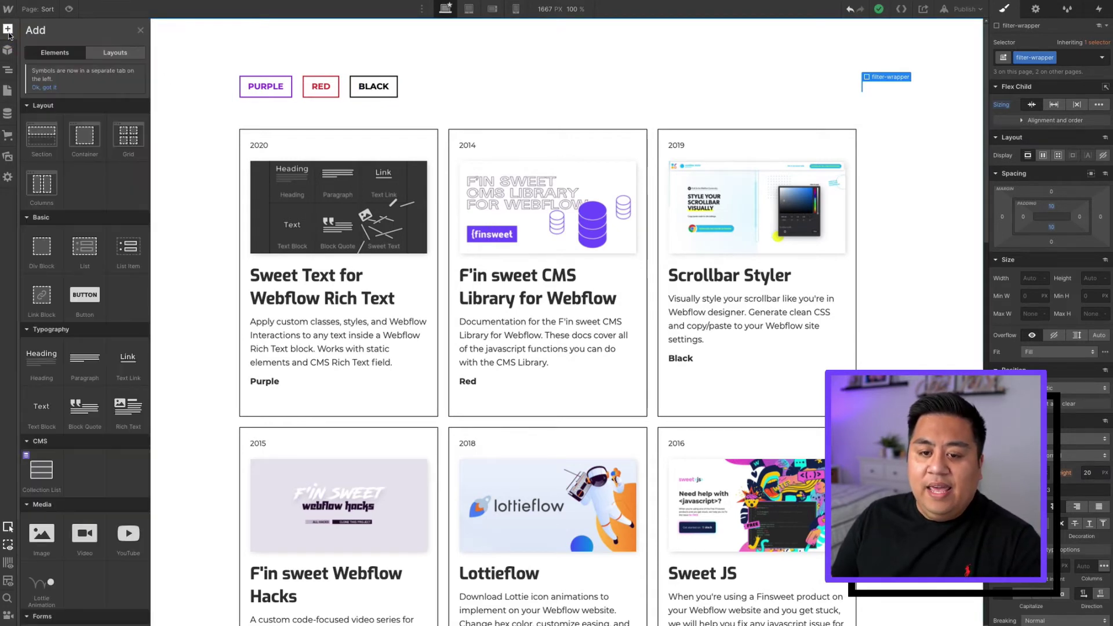
drag(128, 359, 73, 93)
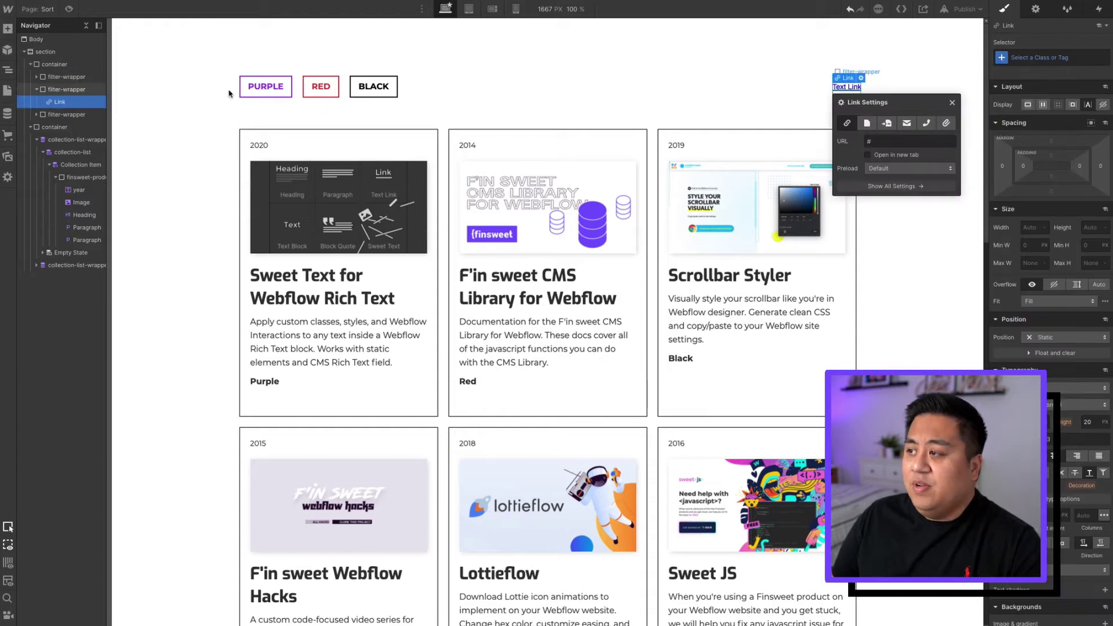
click(1015, 58)
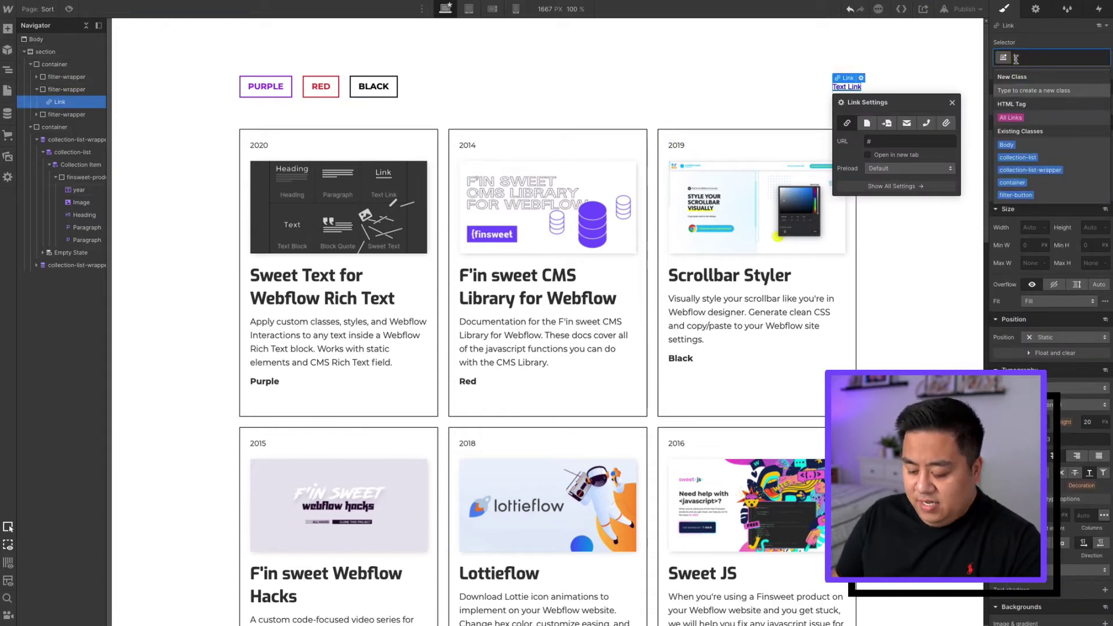
text(sort-button)
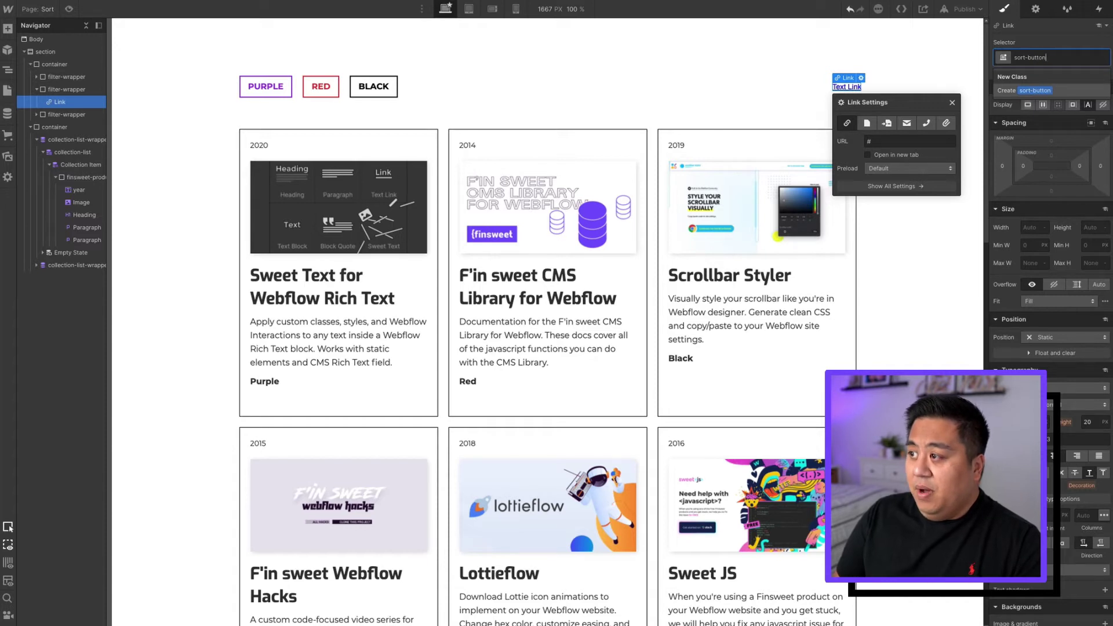
key(Return)
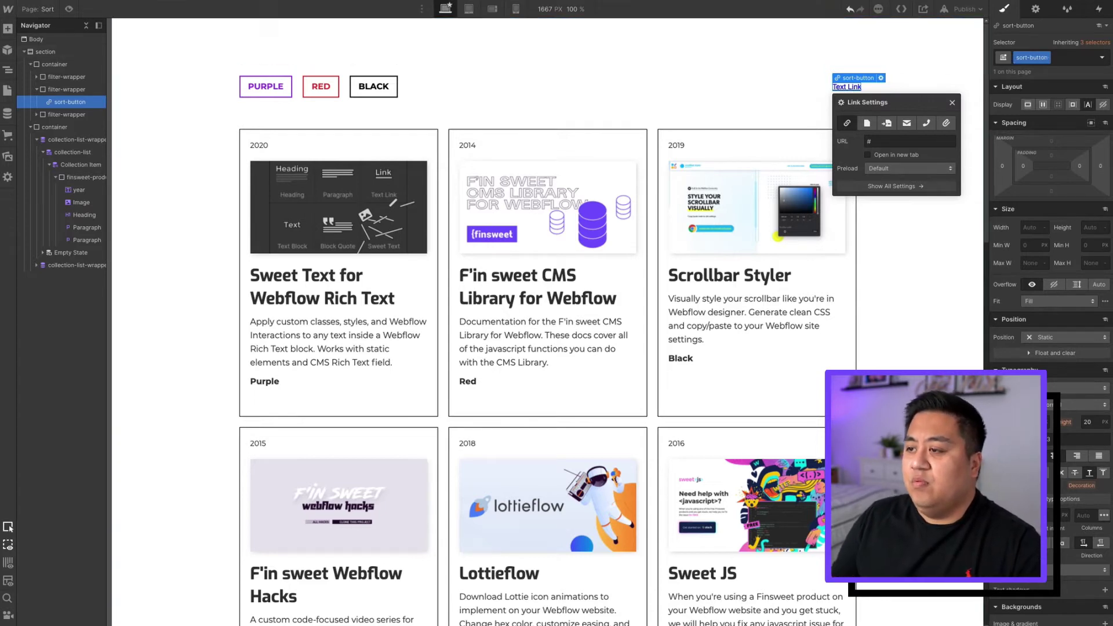
- Remove the underline from the sort-button text link and set its position to Static
click(800, 90)
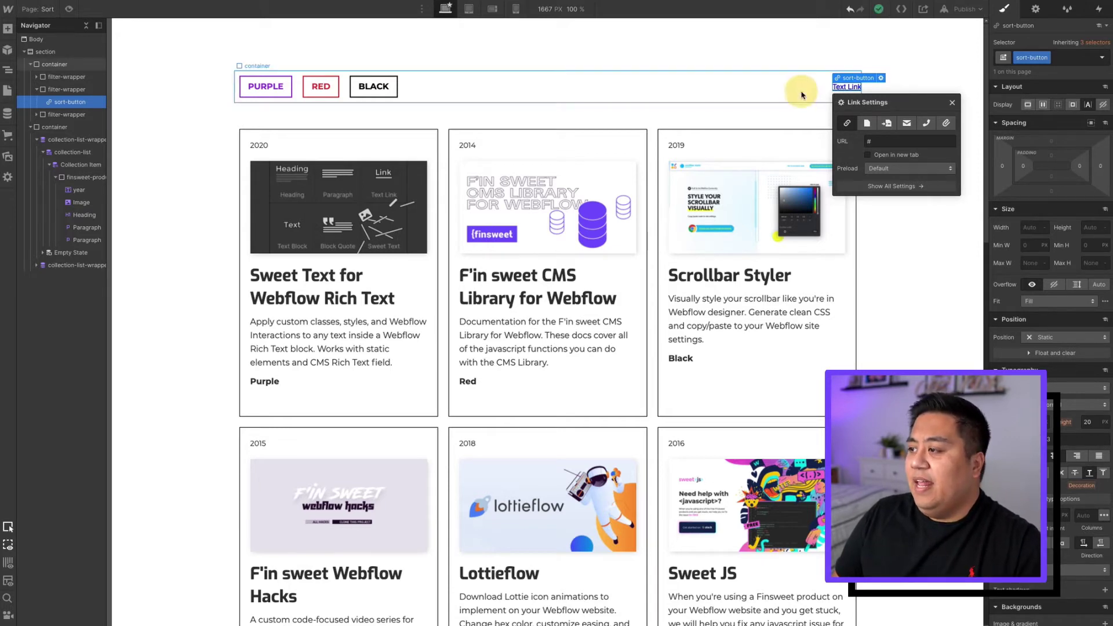
click(847, 87)
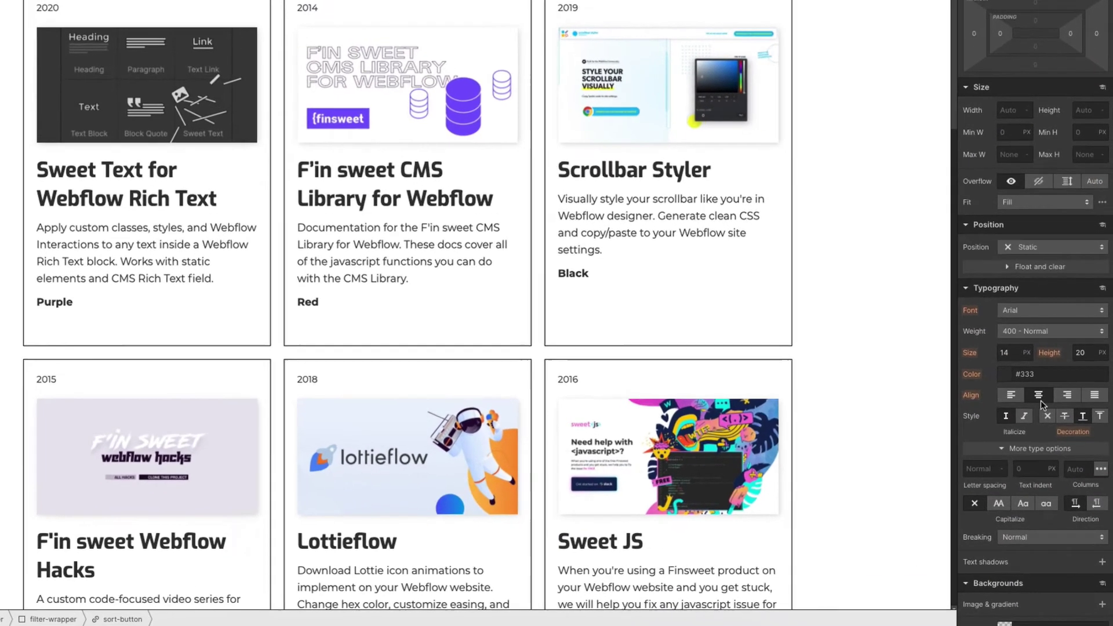
click(1047, 415)
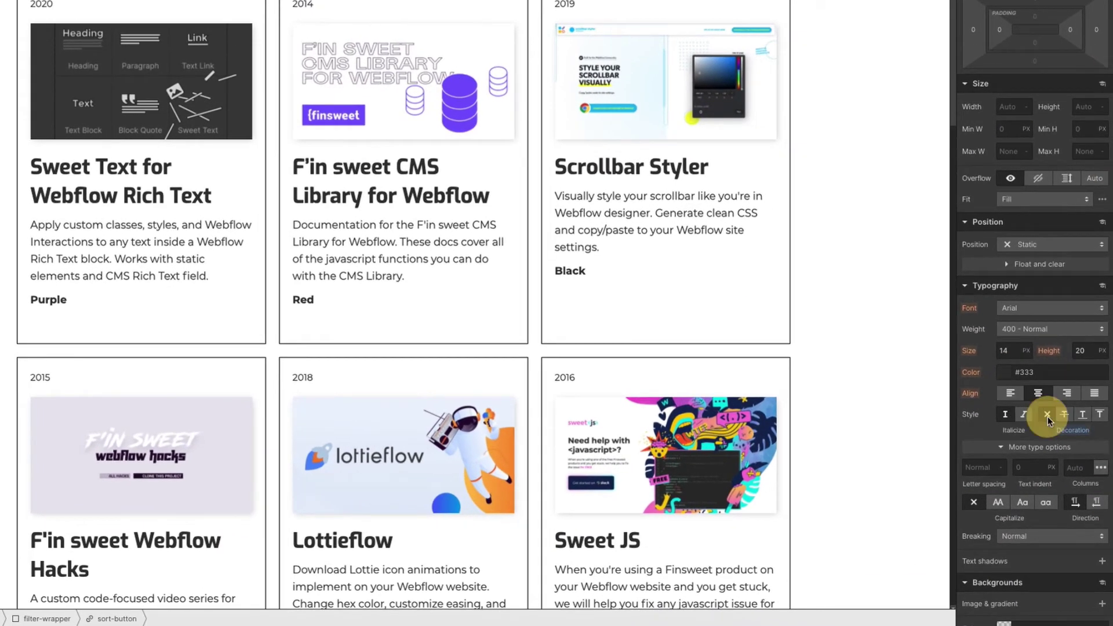
click(1048, 245)
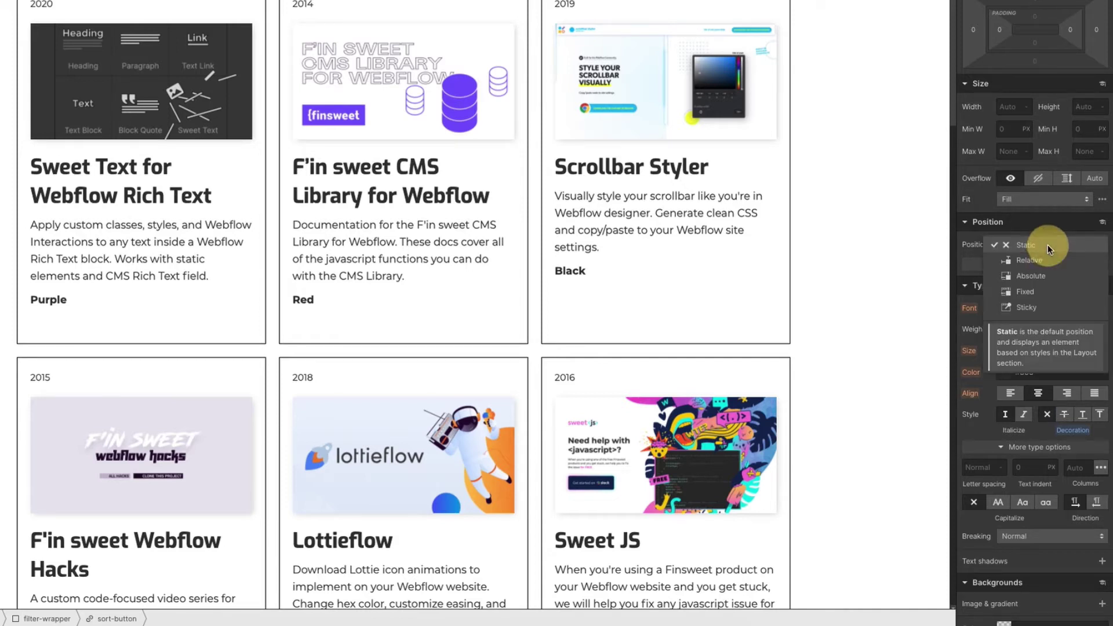
click(1044, 245)
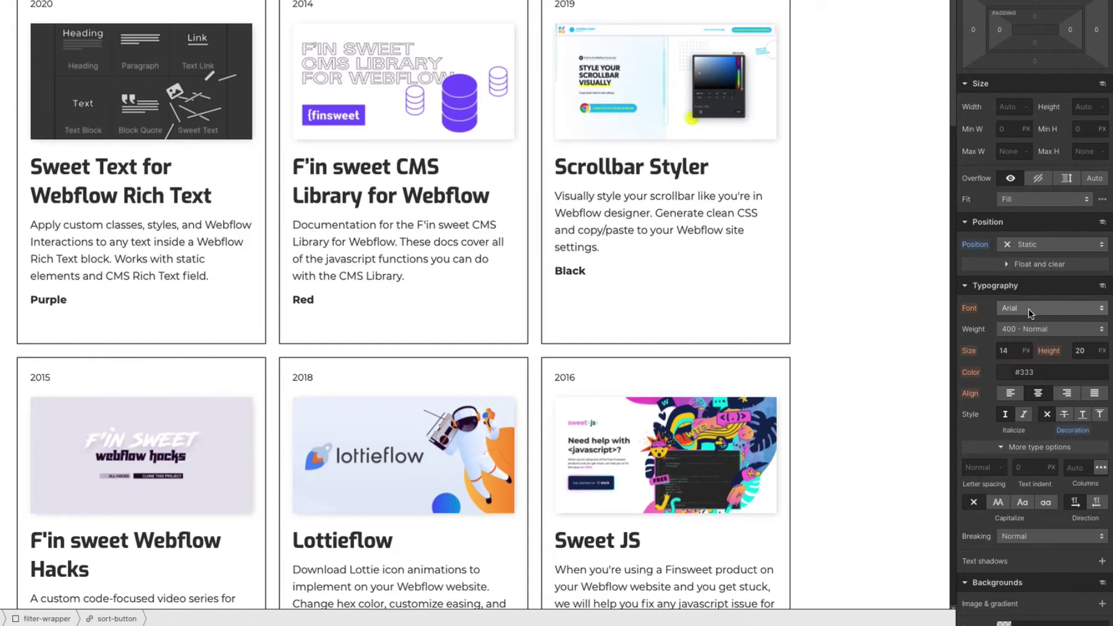
- Set the sort-button's font to Montserrat with weight 600 - Semi Bold
click(1028, 308)
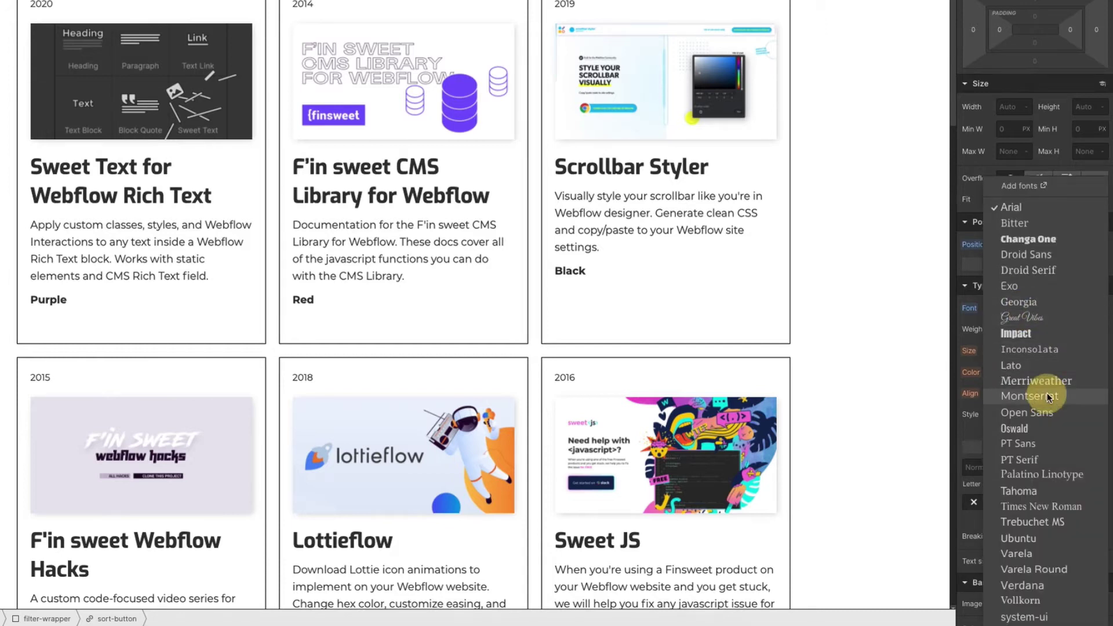
click(1043, 395)
click(1016, 328)
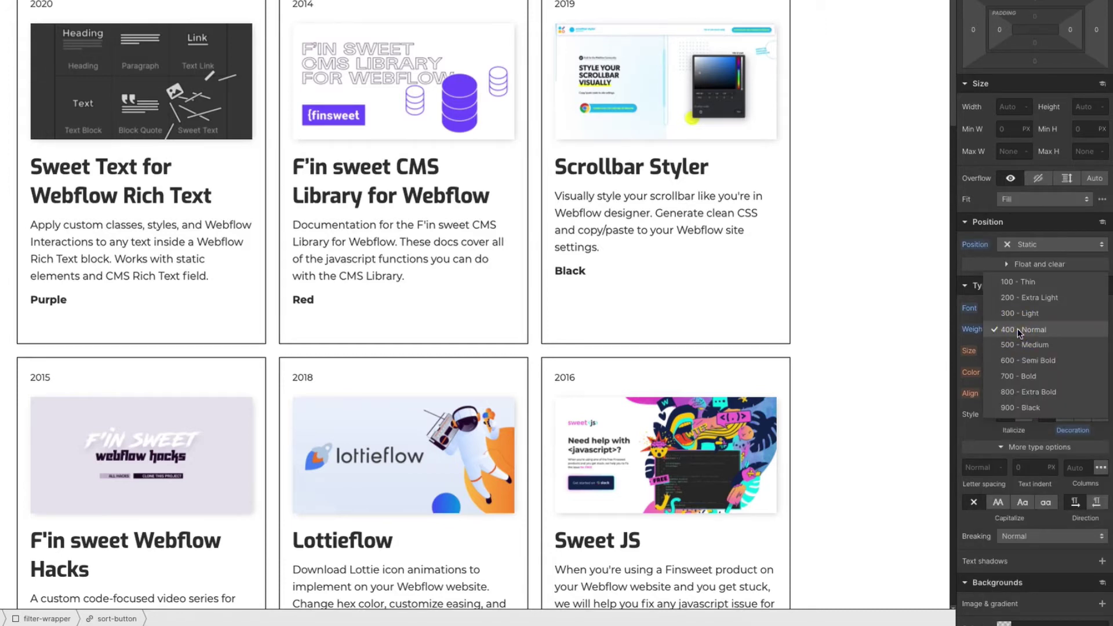
click(1023, 359)
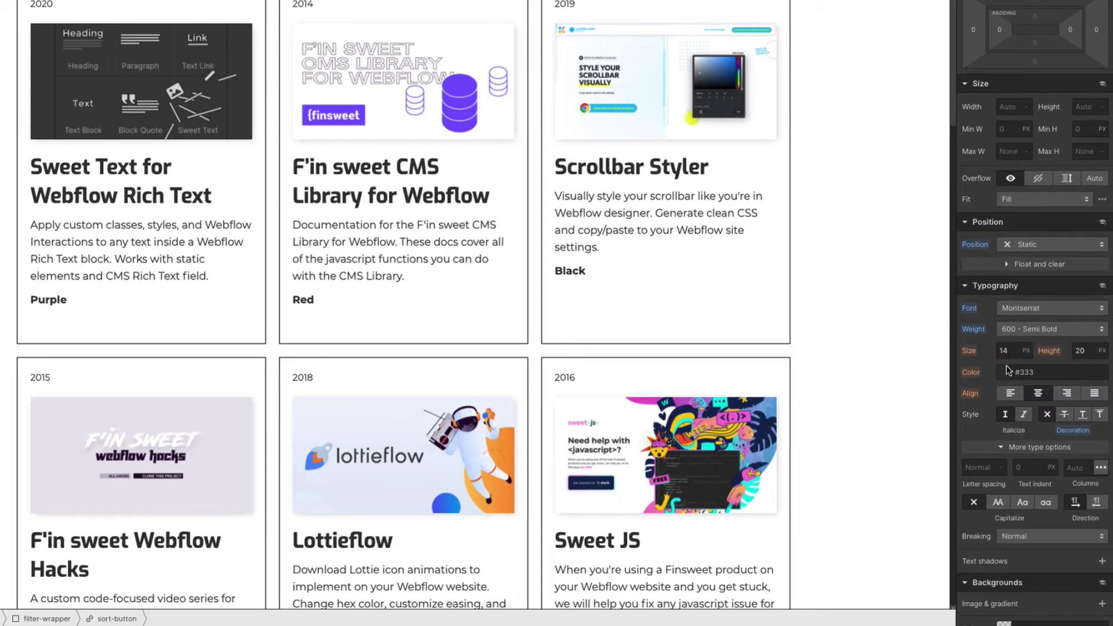
- Set the sort-button's text colour to the grey swatch and its font size to 16 px
click(1005, 372)
click(1061, 601)
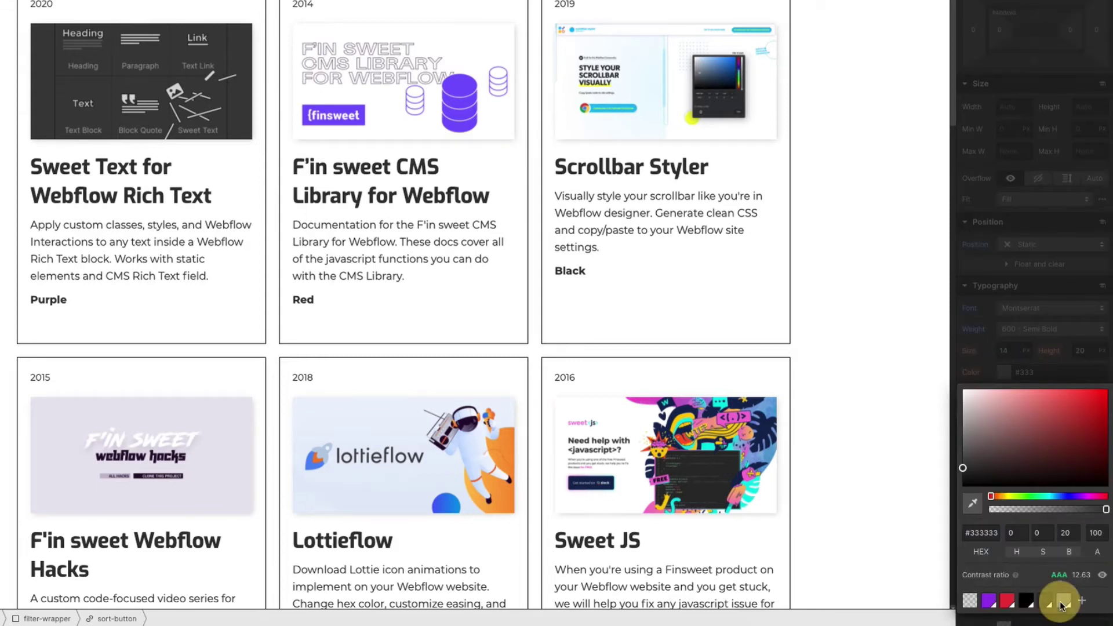
click(979, 350)
double_click(1004, 350)
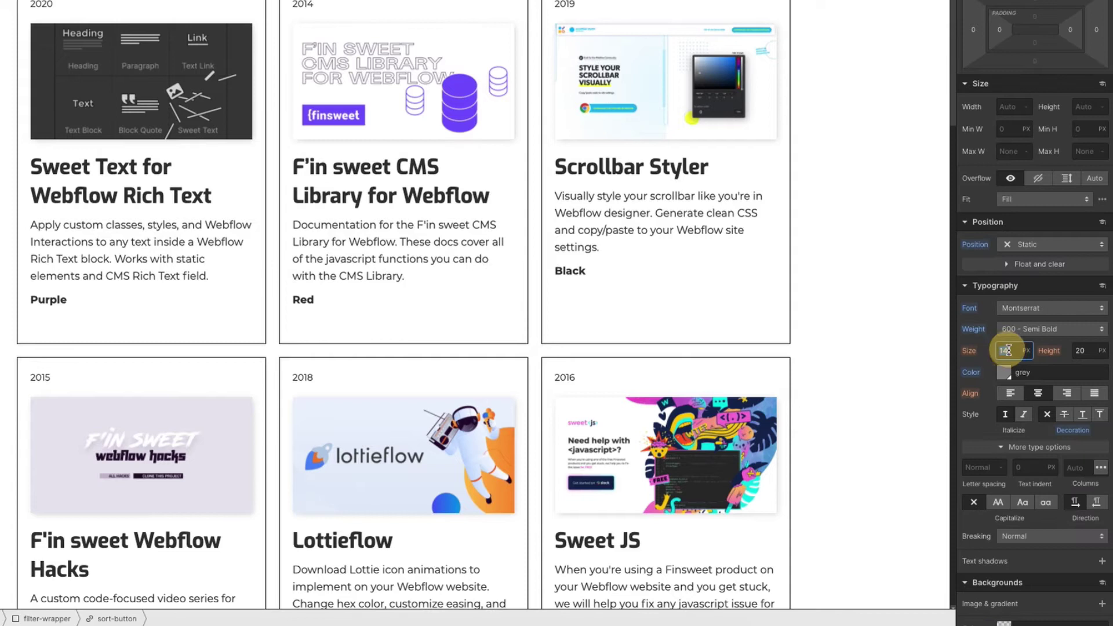
text(1)
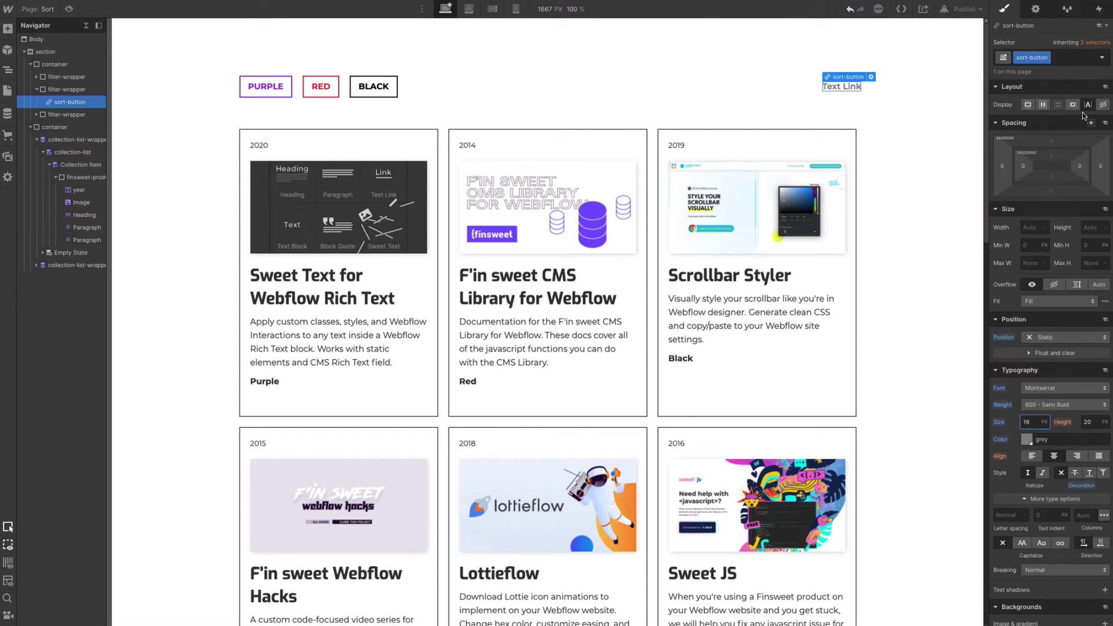
- Set the sort-button's display to block and its padding to 10 px vertically and 20 px horizontally
click(1027, 106)
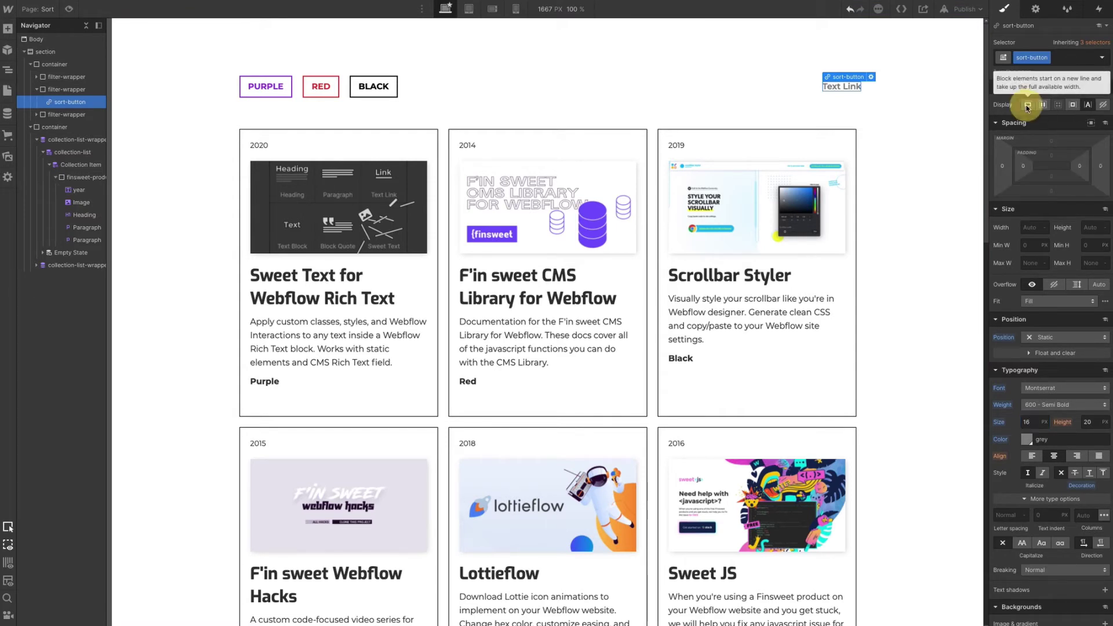
drag(1052, 155, 1091, 182)
- Give the sort-button a solid 2 px border on all sides in the grey swatch colour
scroll(1026, 330, down, 5)
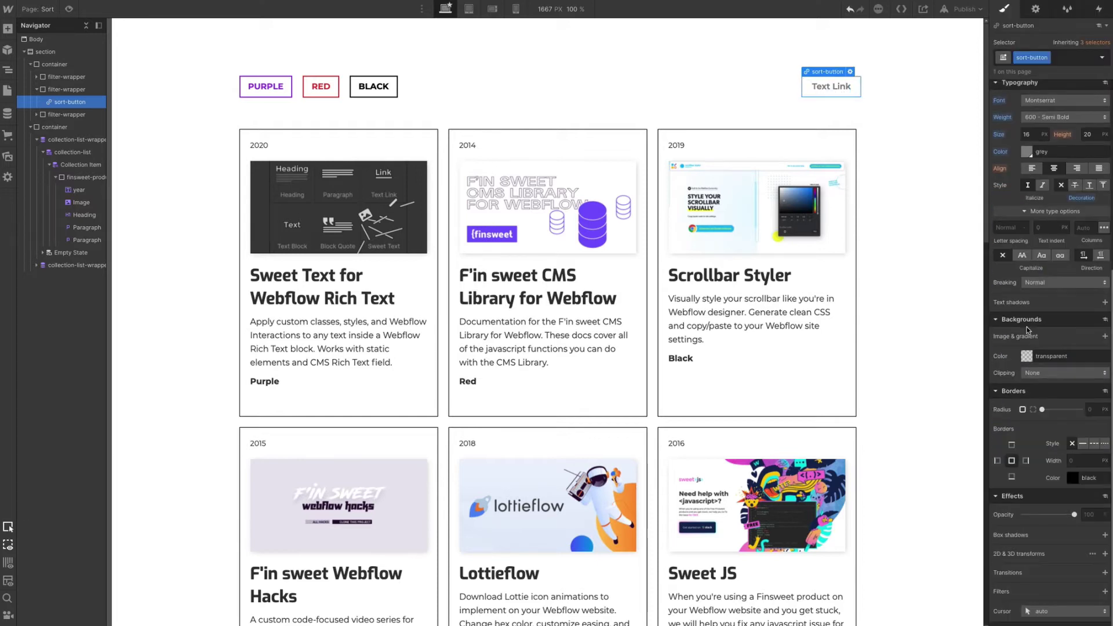
click(1082, 445)
click(1075, 454)
click(1071, 459)
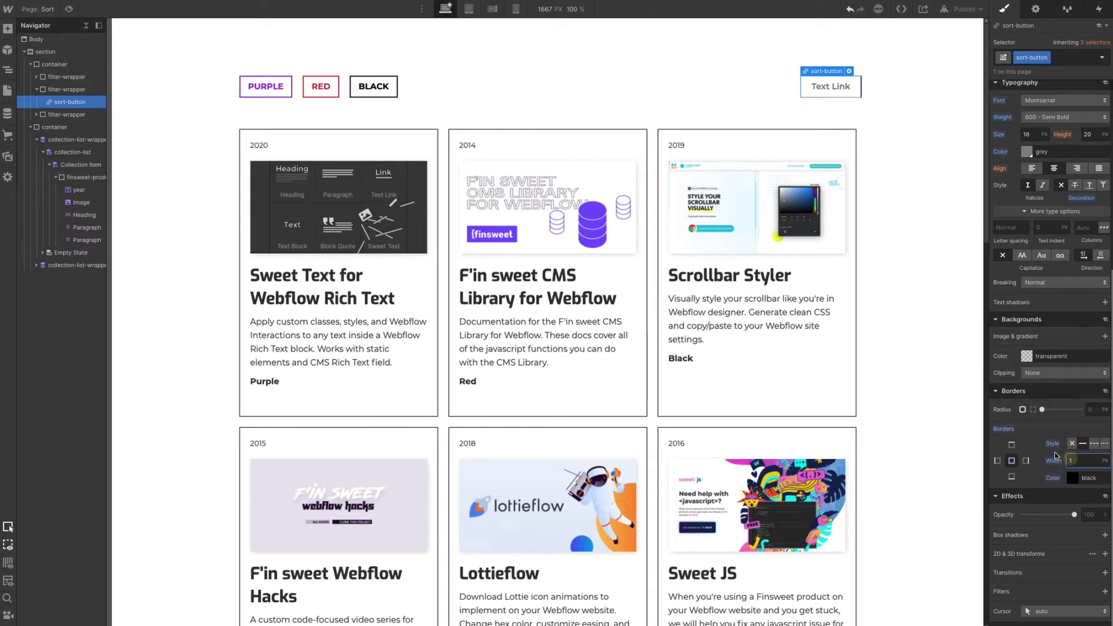
text(2)
click(1083, 477)
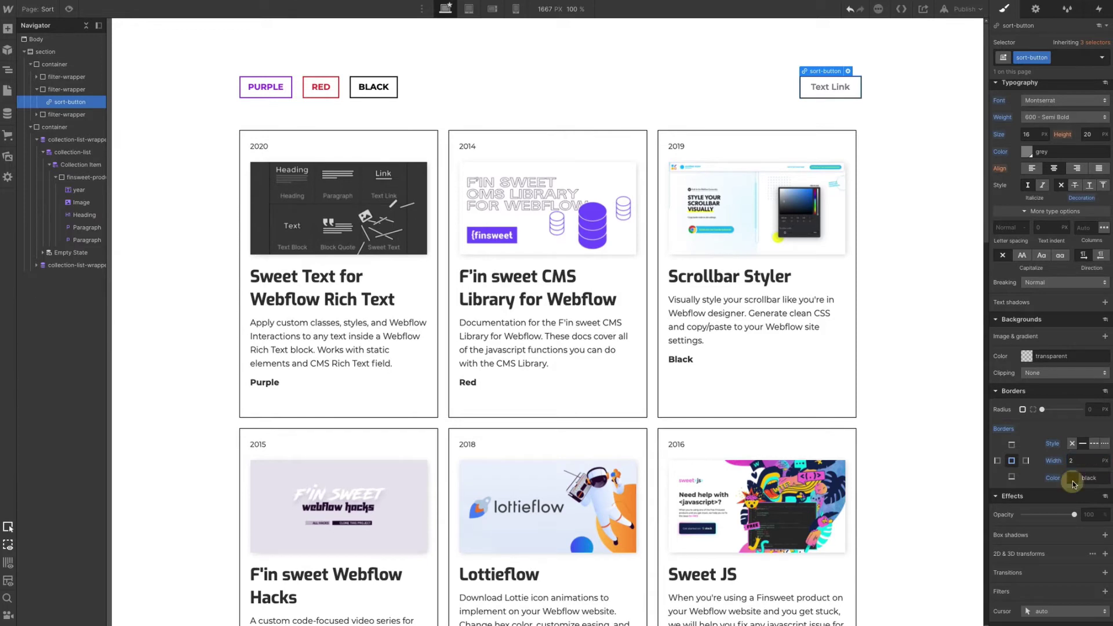
click(1070, 460)
click(1024, 276)
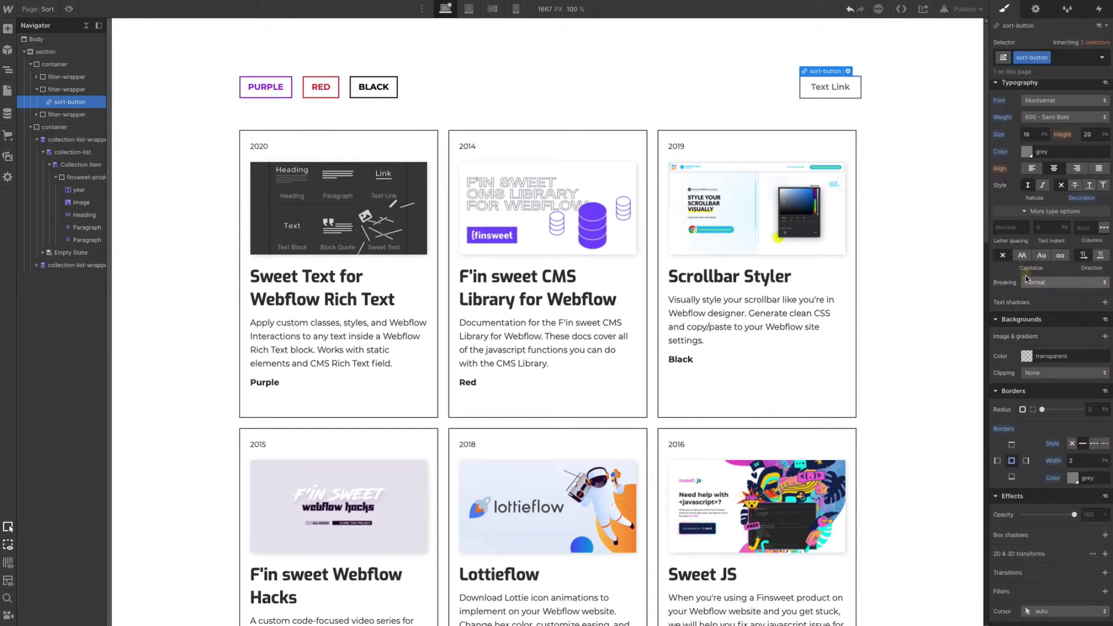
- Switch the sort-button's display to inline and change its text to "Filter by Year"
scroll(1041, 340, up, 5)
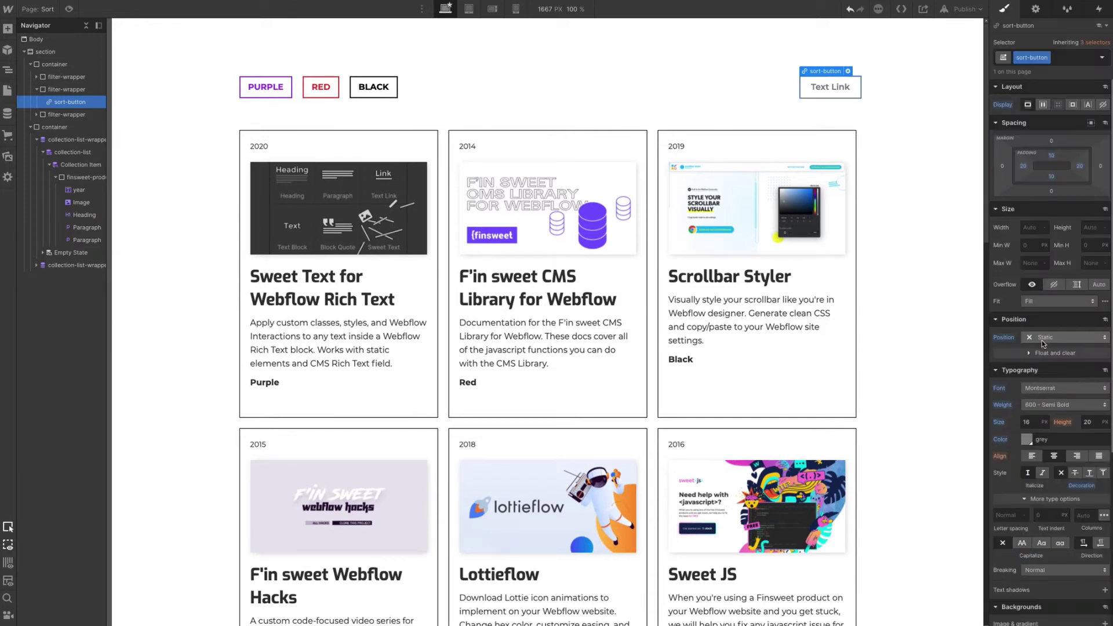
click(1088, 106)
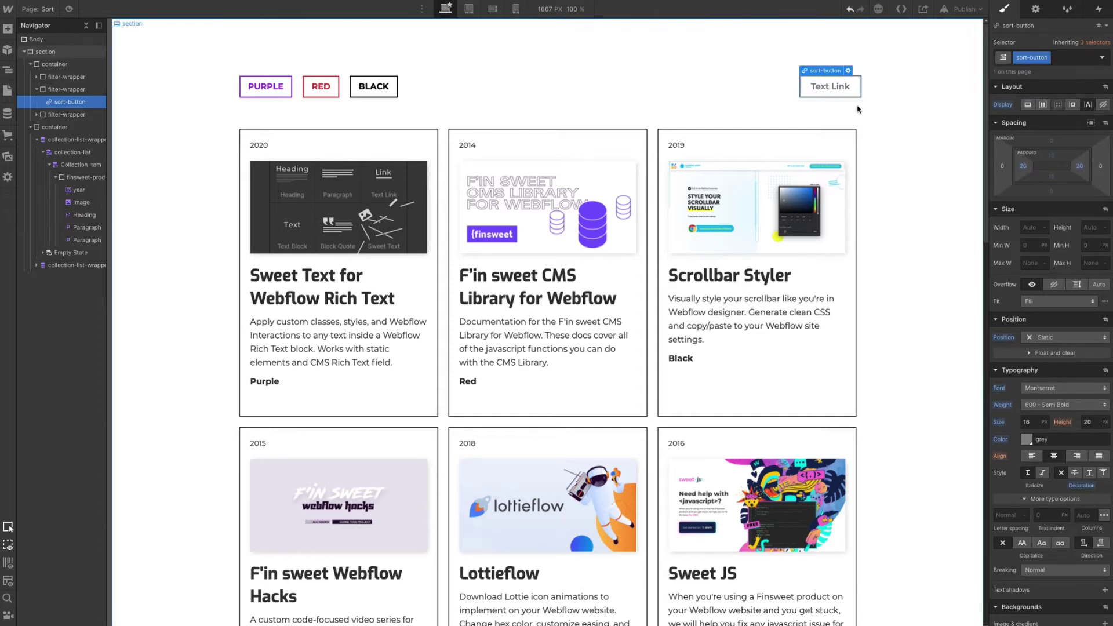
click(840, 92)
double_click(840, 92)
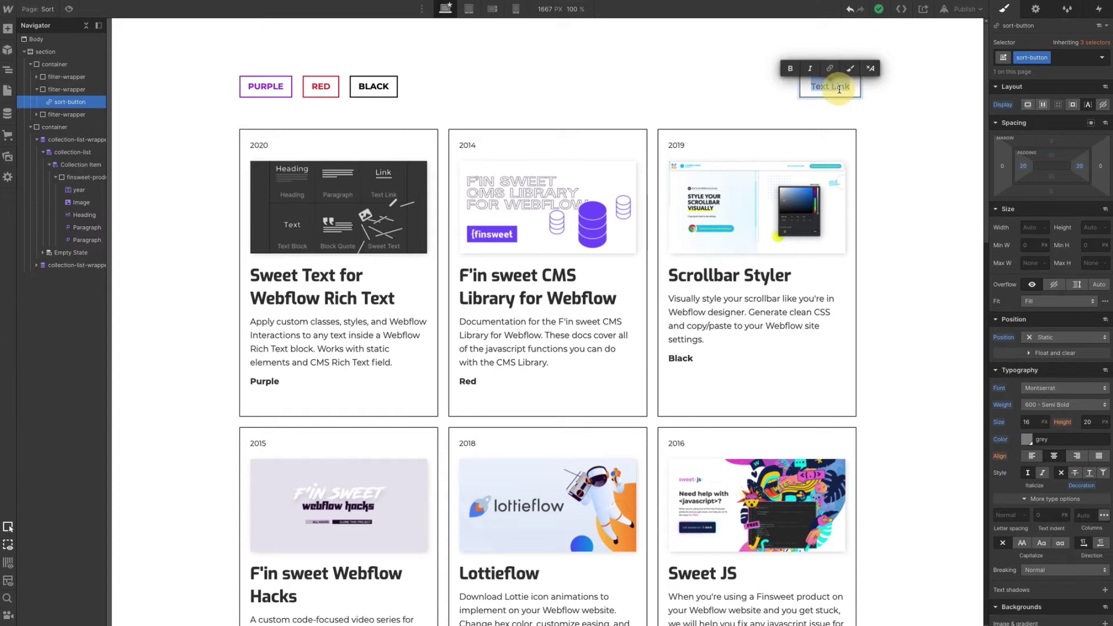
text(Filter by Year)
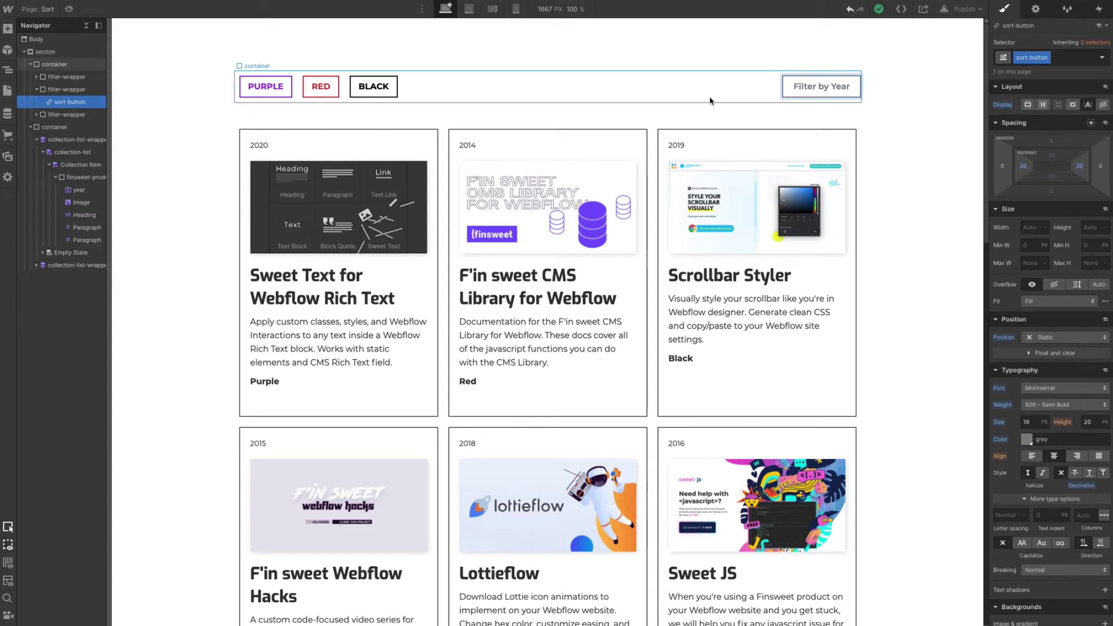
click(713, 100)
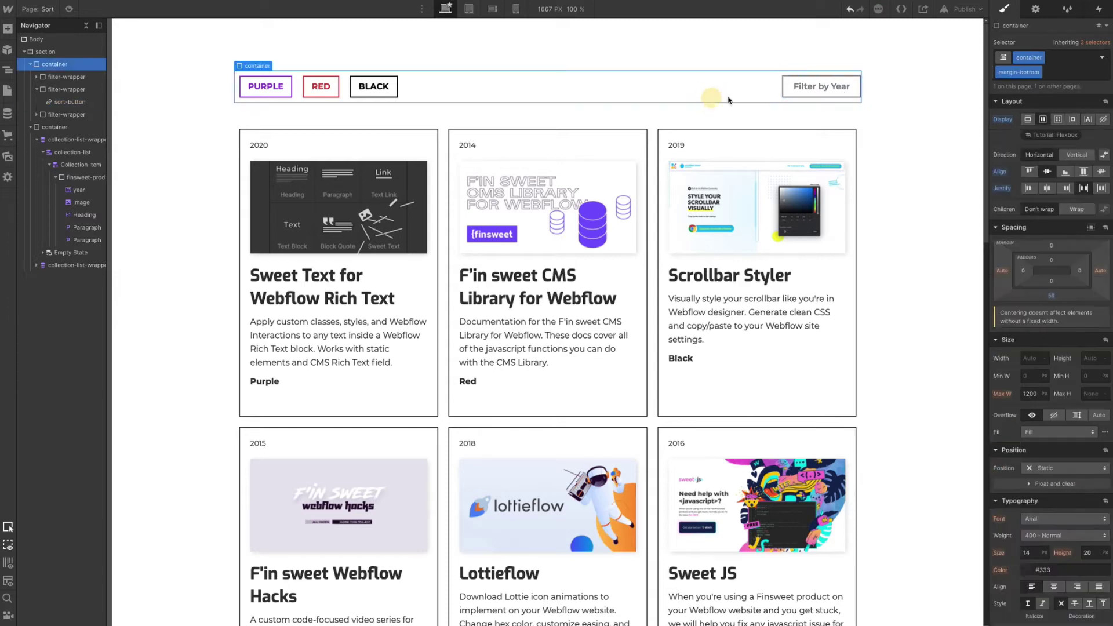
- Copy the Filter by Year sort-button and paste it after the black filter-button on the Button Mods page
click(804, 91)
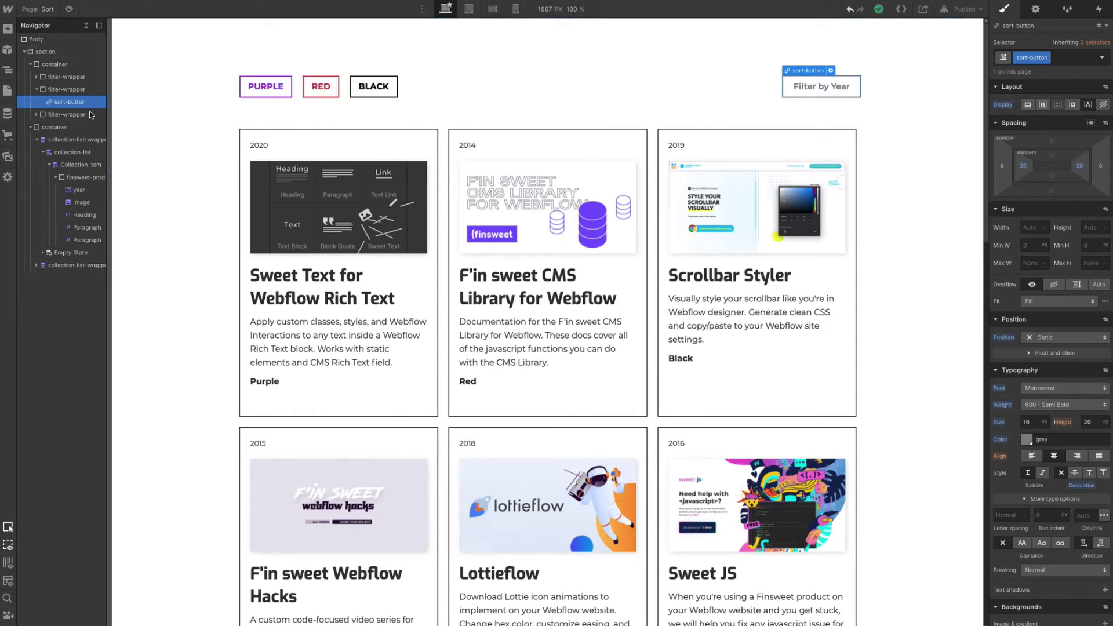
click(5, 90)
click(56, 121)
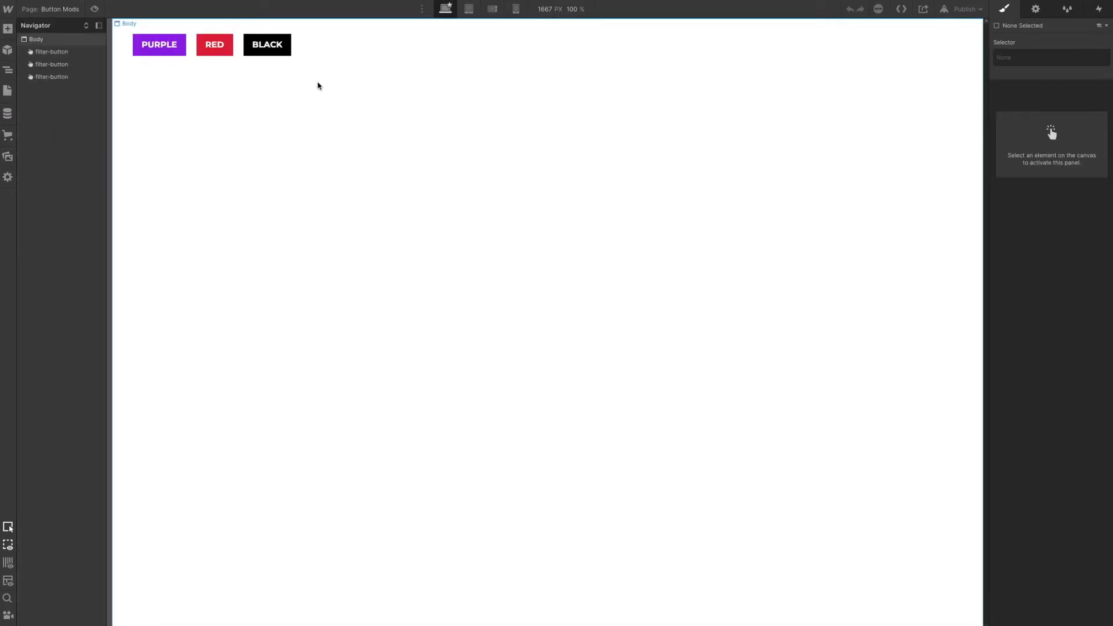
click(62, 81)
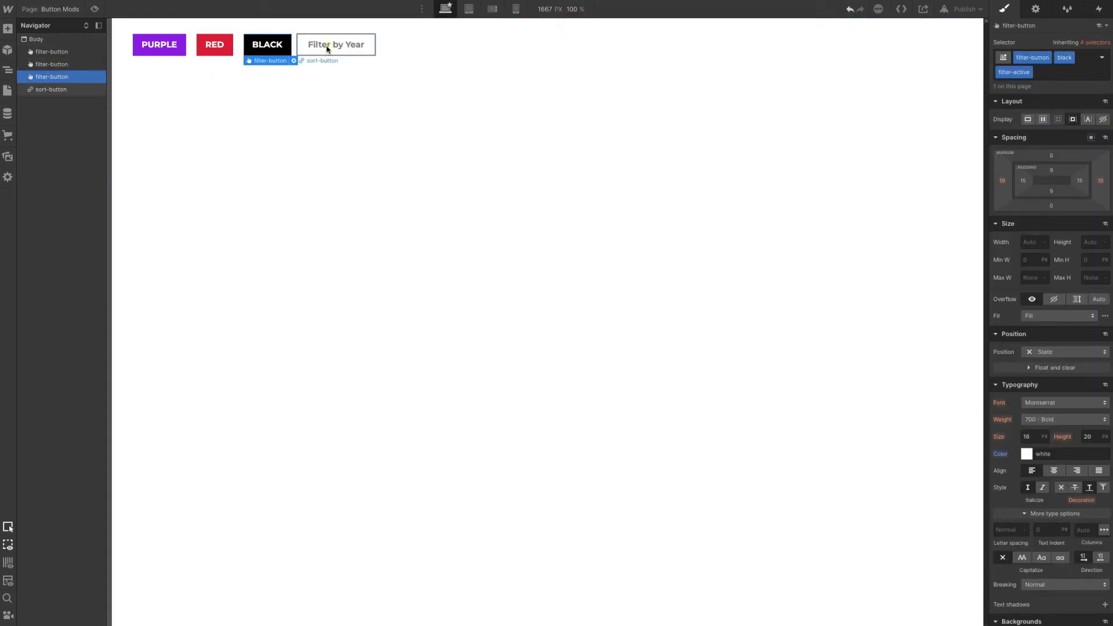
click(327, 49)
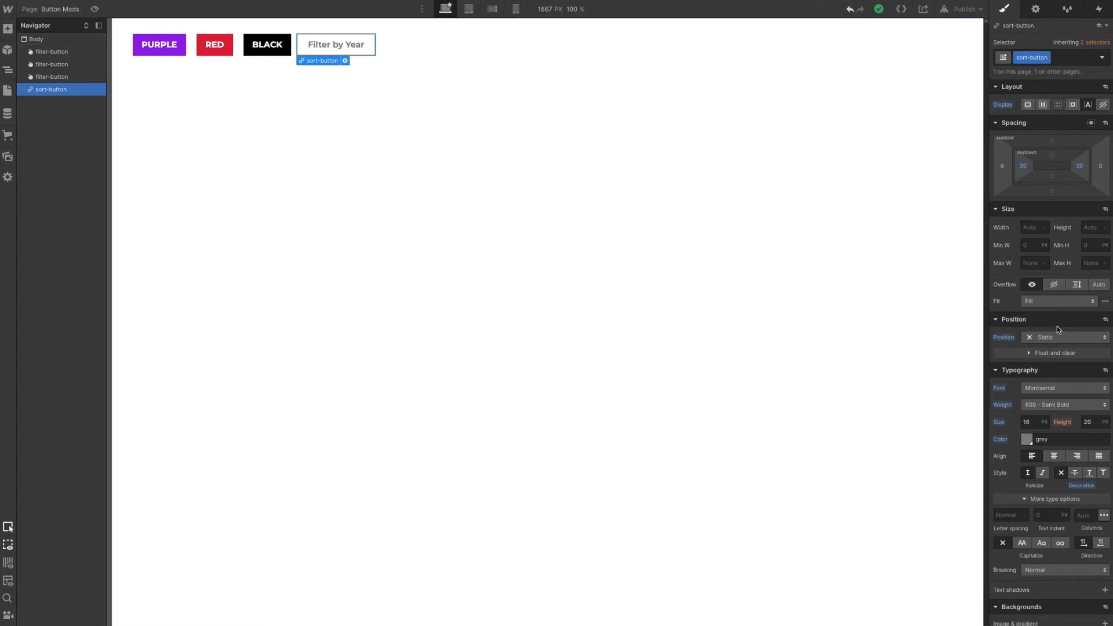
- Add a new combo class named sort-active to the pasted sort-button
scroll(1054, 324, down, 1)
scroll(1048, 336, down, 5)
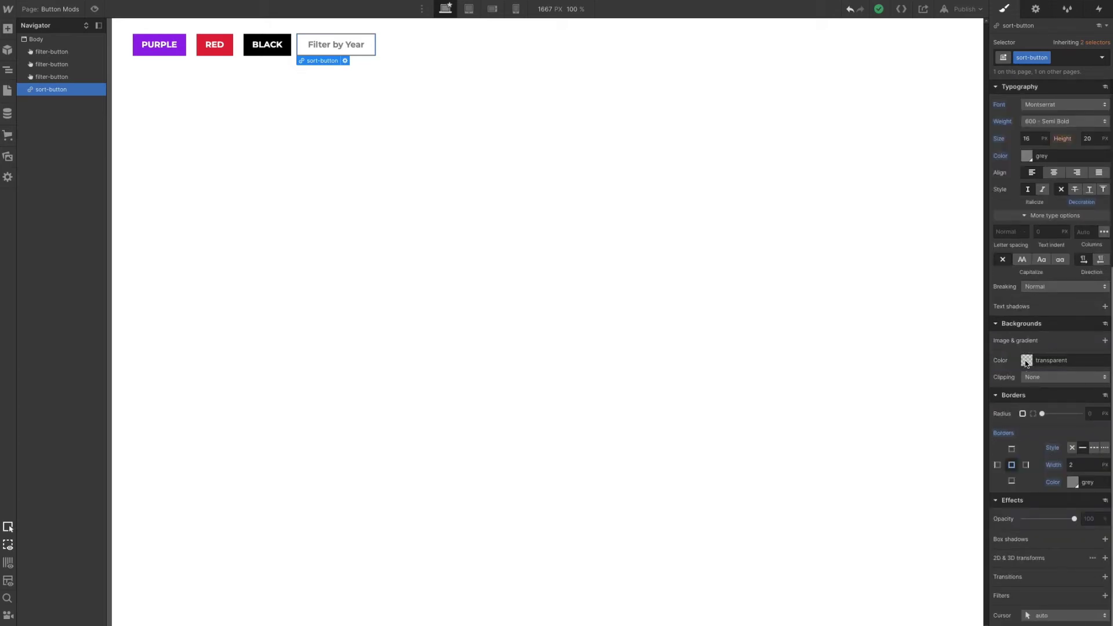
click(1066, 59)
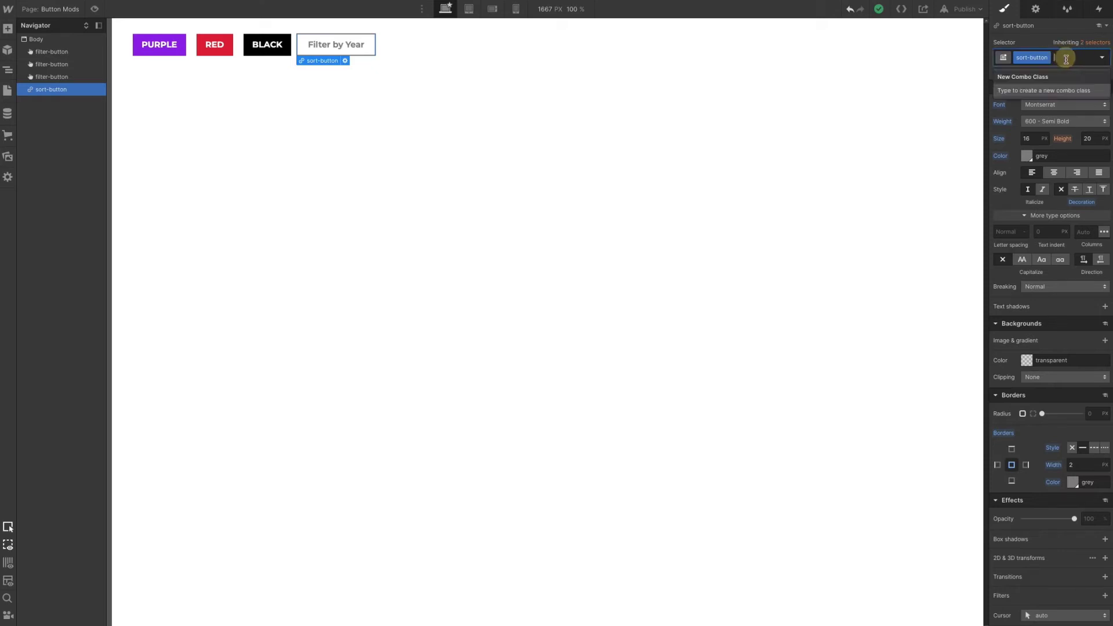
text(sort-active)
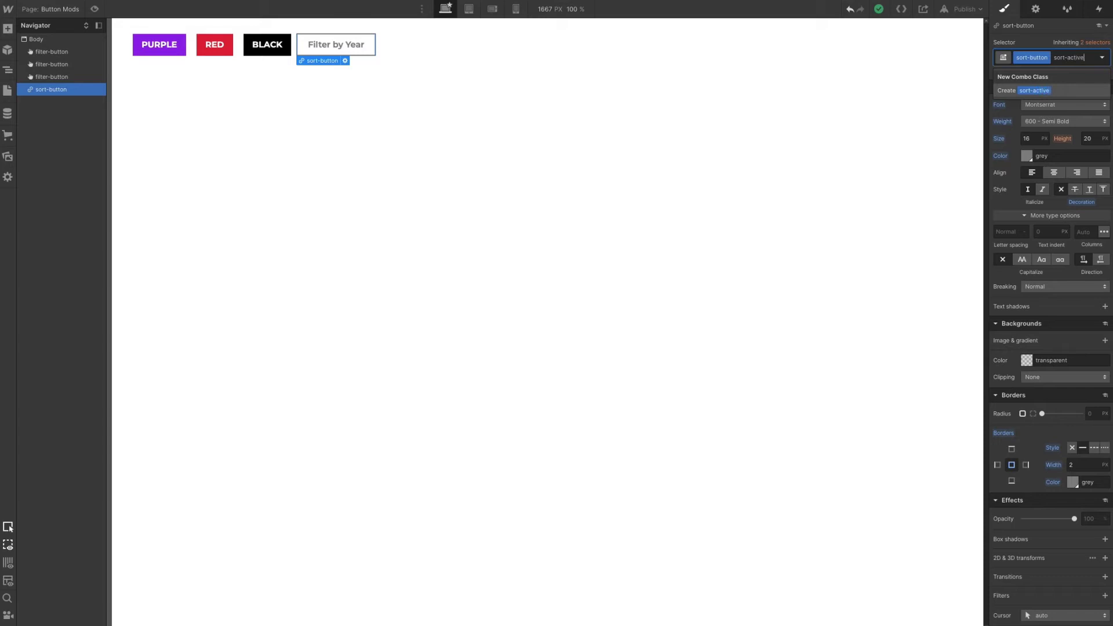
key(Return)
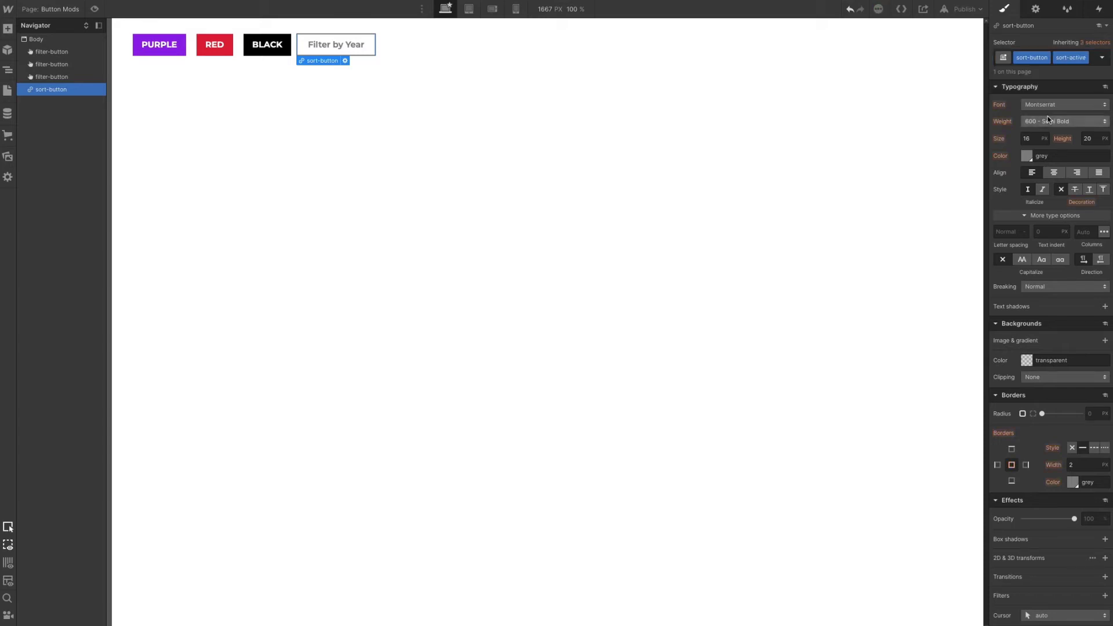
- Set the sort-active button's background colour to the grey swatch and its text colour to white
click(1026, 360)
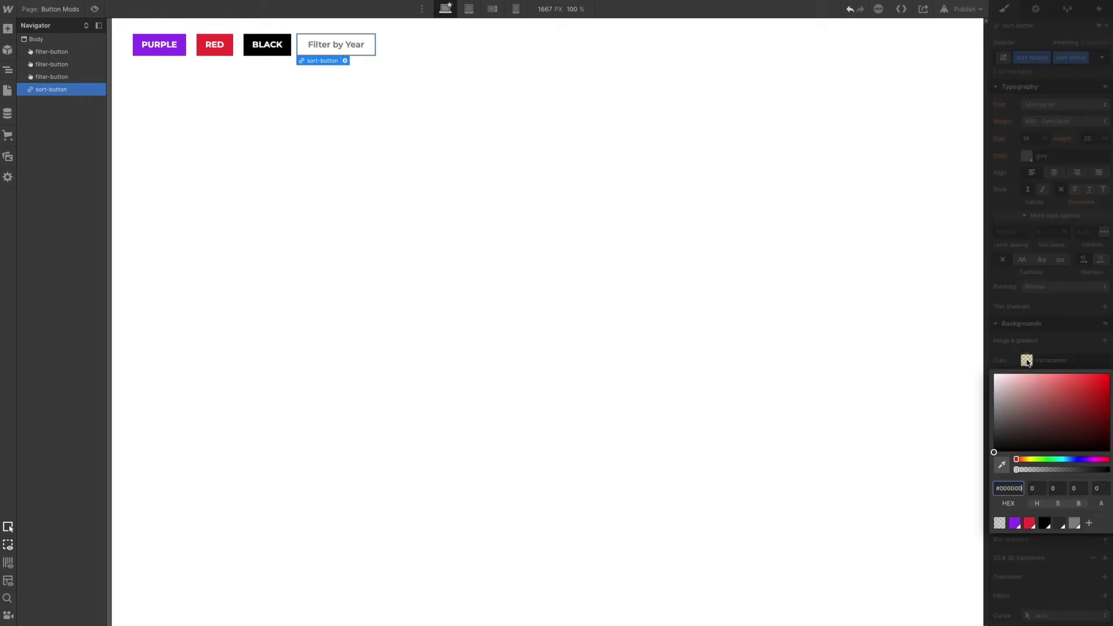
click(1074, 524)
click(1058, 336)
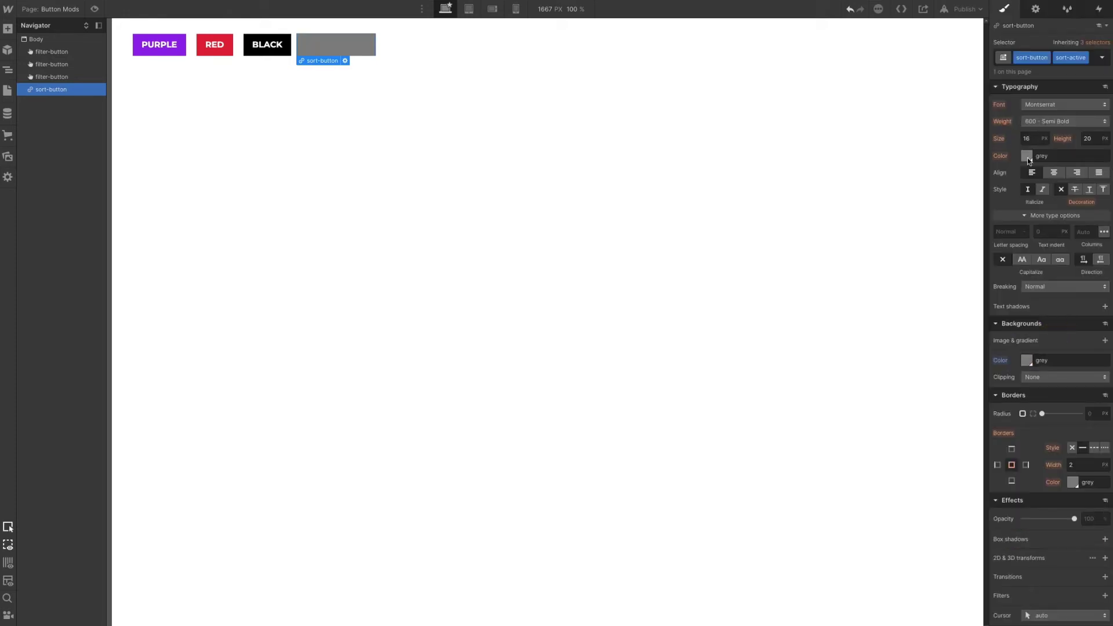
click(1026, 156)
click(999, 336)
click(755, 110)
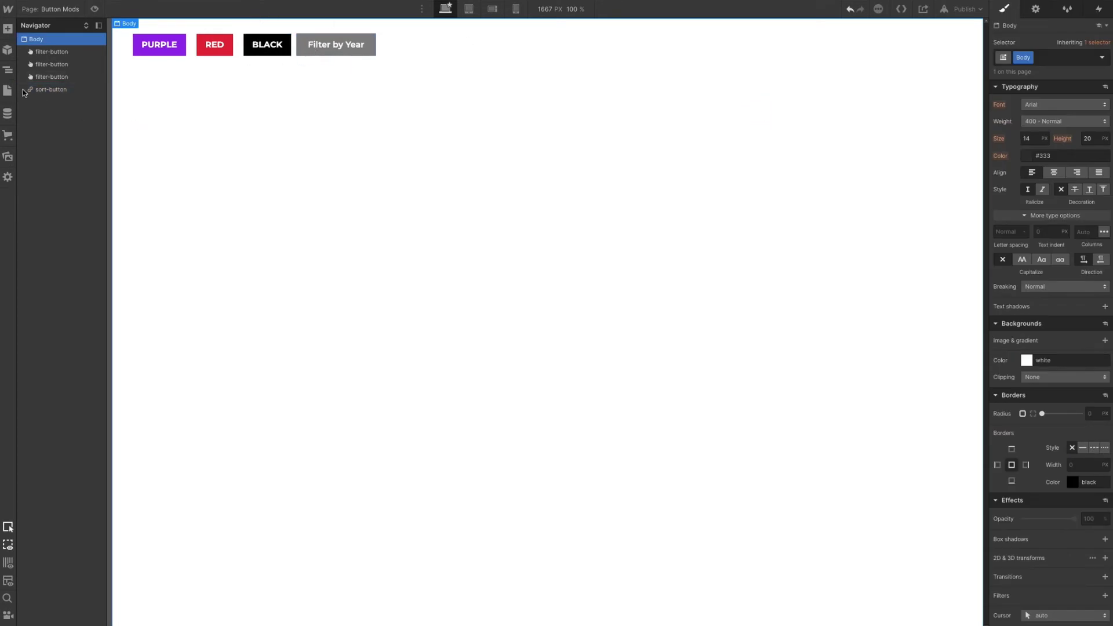
- Add a custom attribute named sort-by with the value .year to the Filter by Year button on the Sort page
click(7, 90)
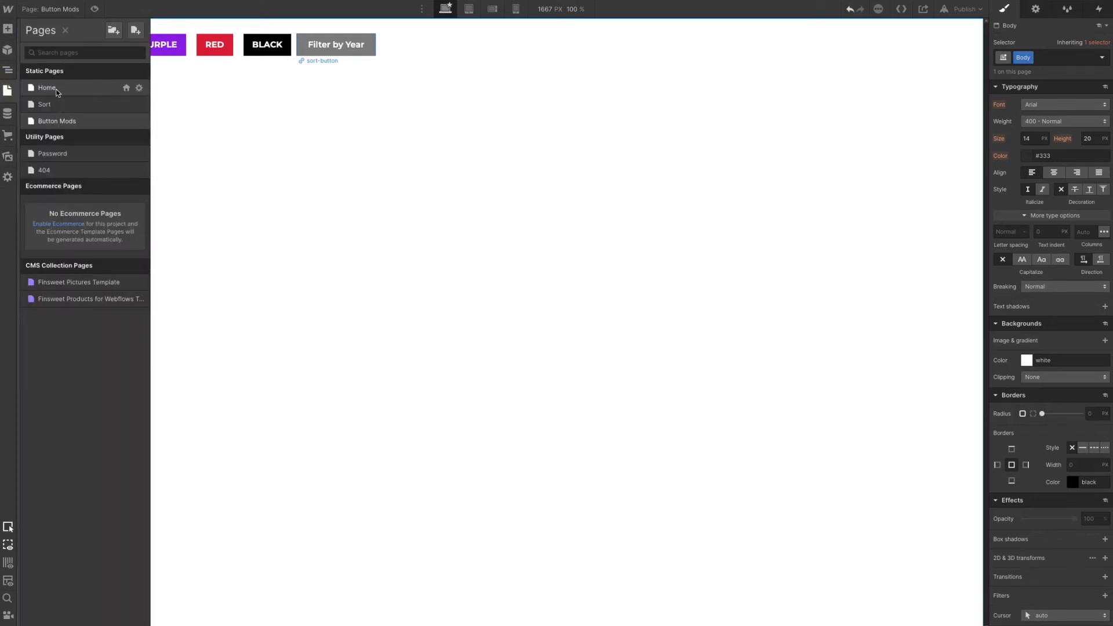
click(63, 104)
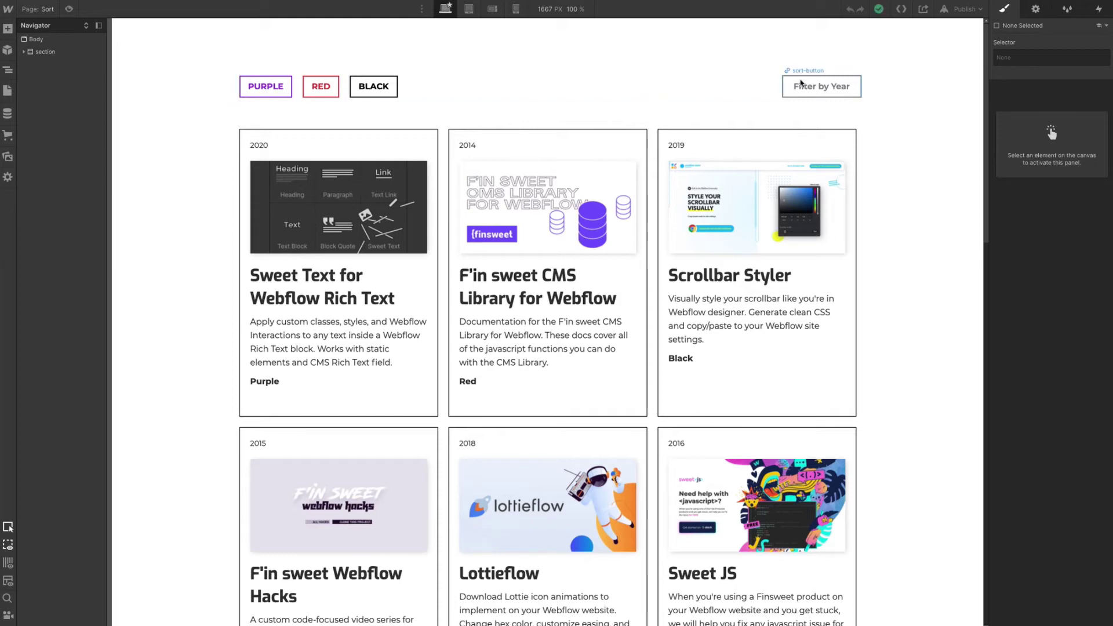
click(802, 82)
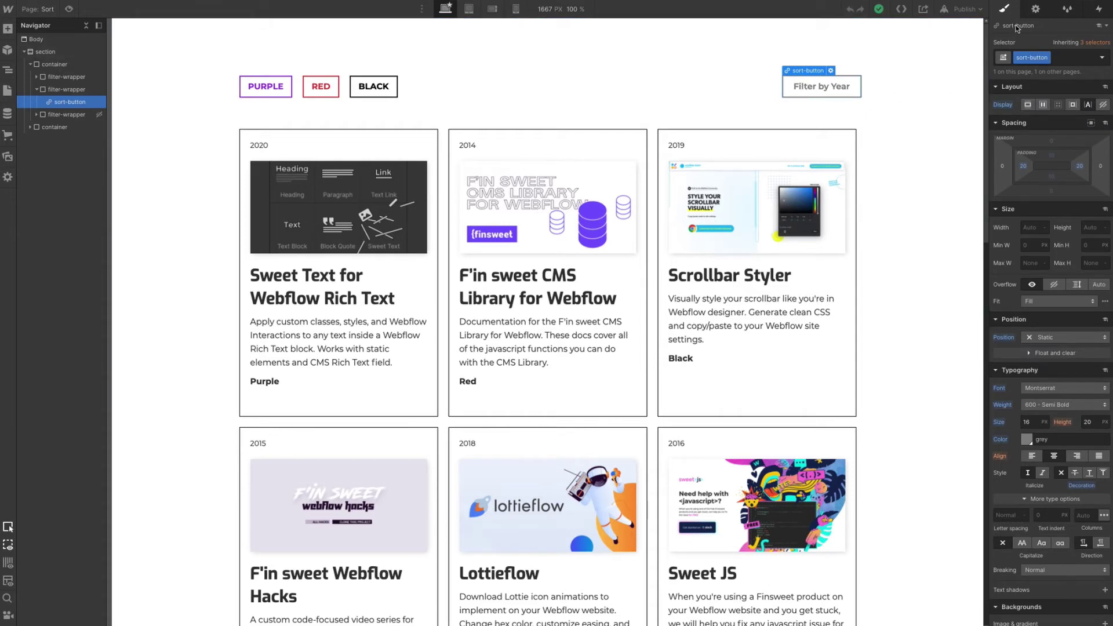
click(1035, 9)
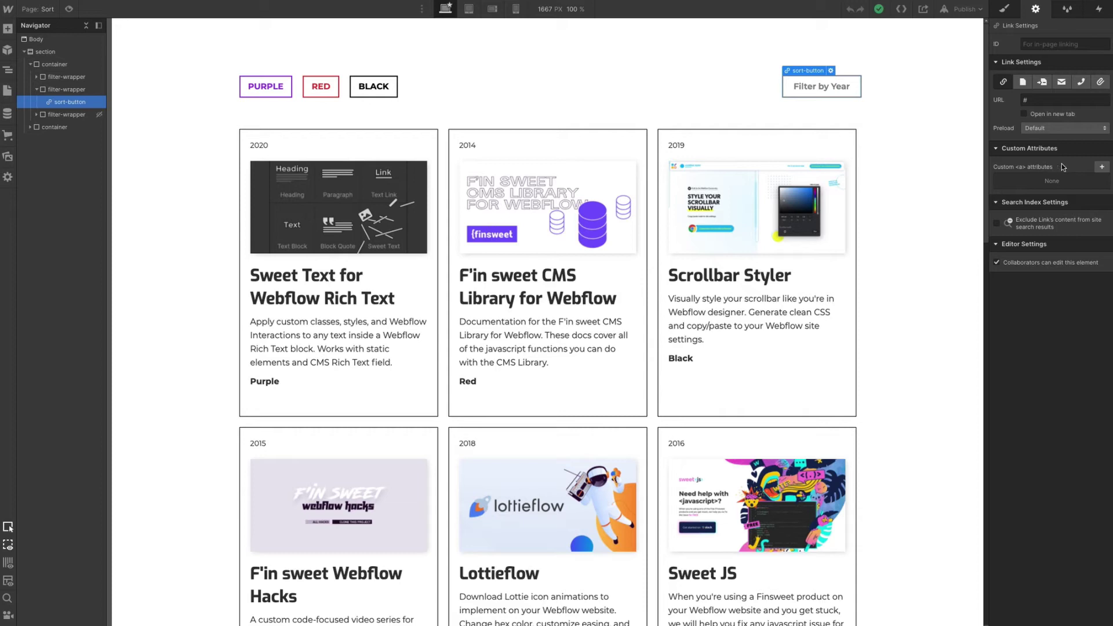
click(1101, 167)
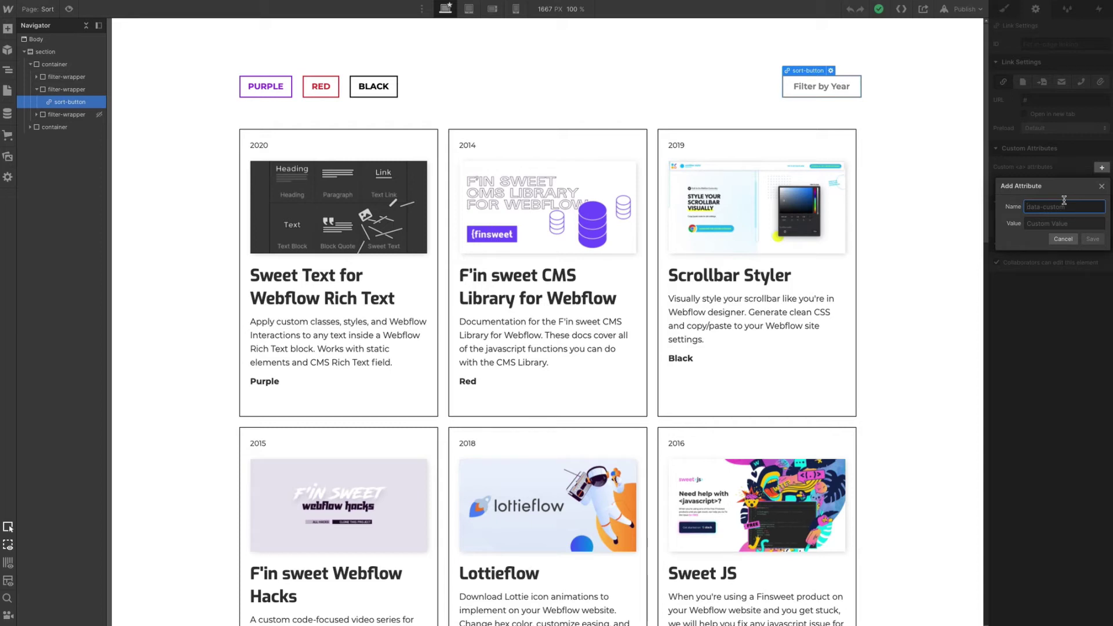
text(sort-by)
click(1041, 224)
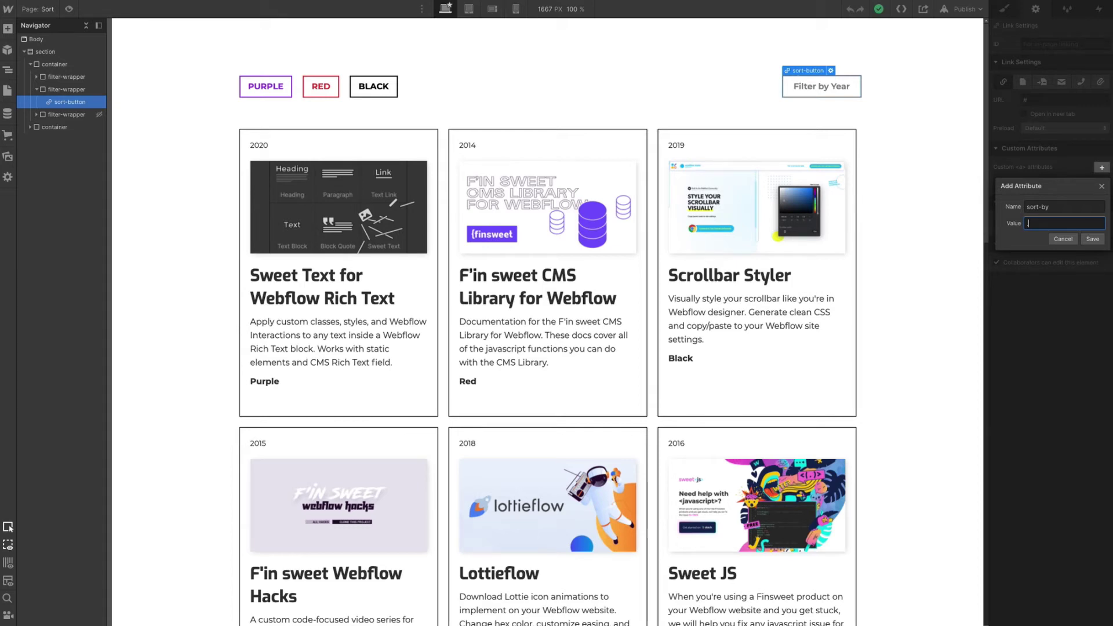
text(.year)
click(1092, 239)
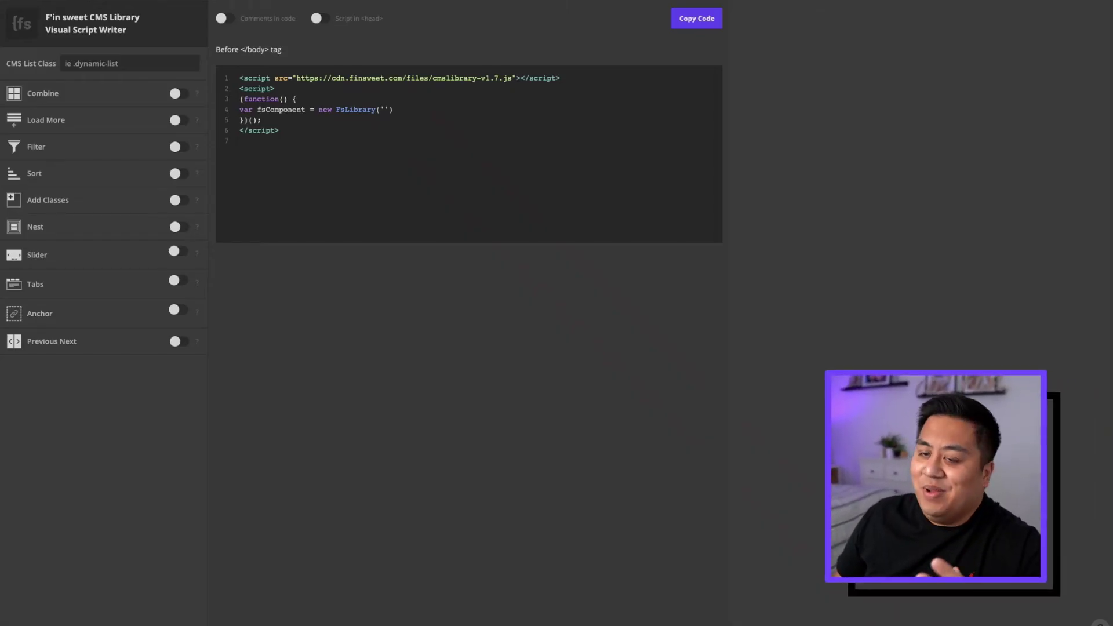
- Set the CMS list class to .collection-list and enable Combine in the script writer
click(128, 62)
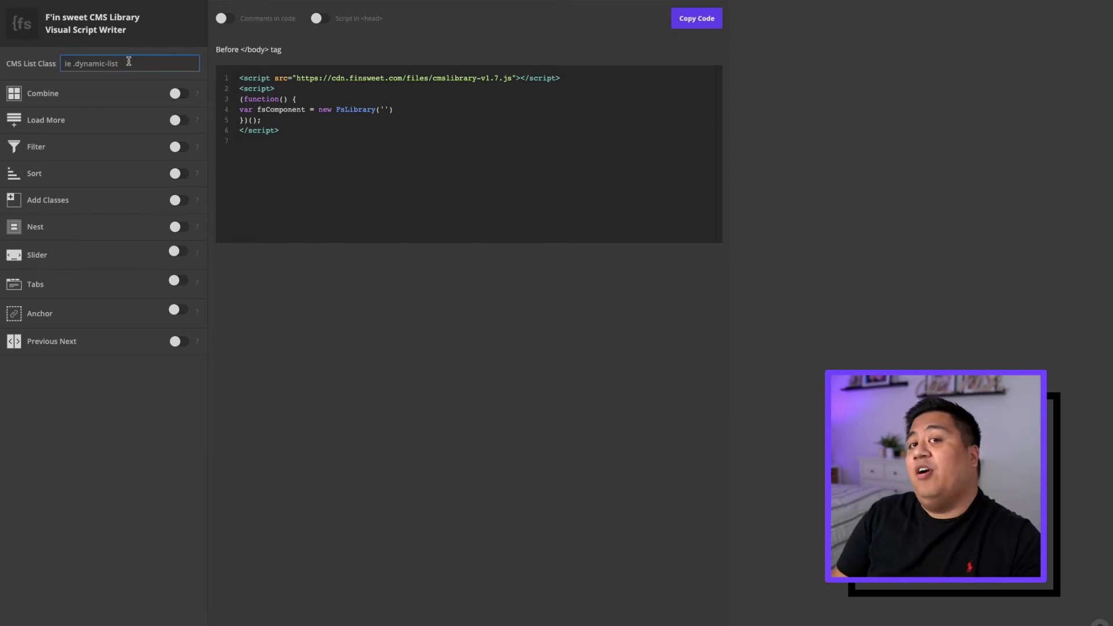
text(.collec)
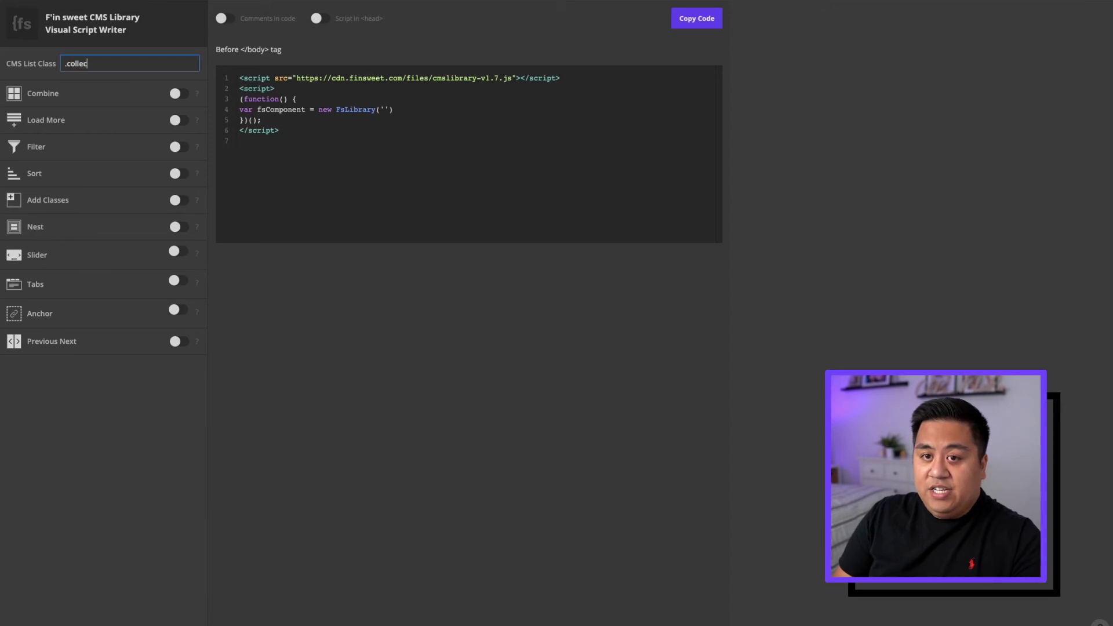
text(tion-list)
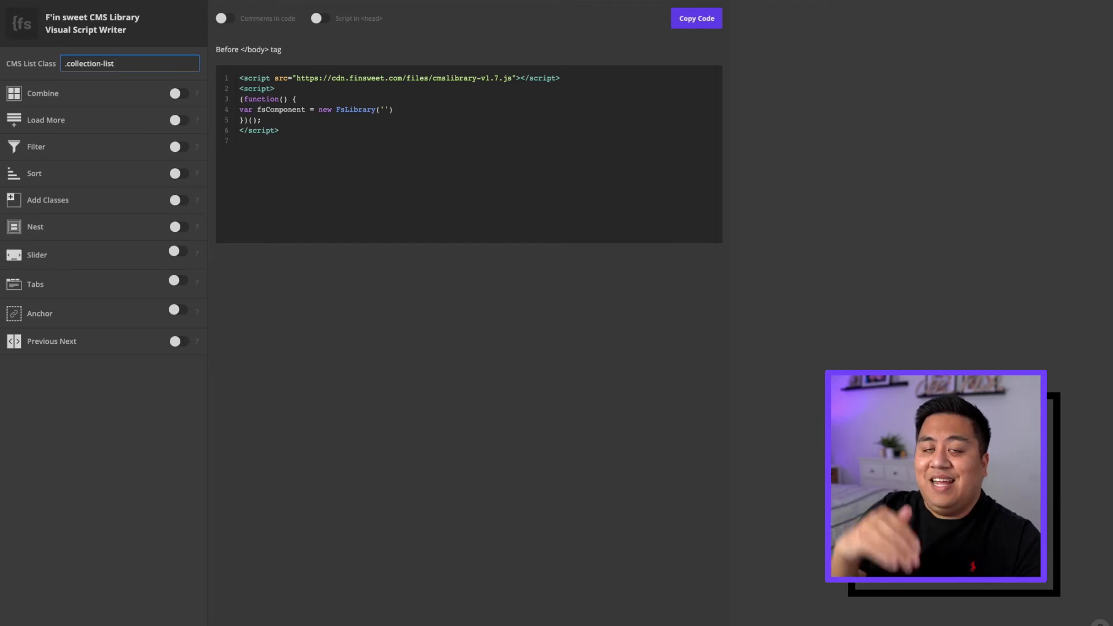
click(177, 94)
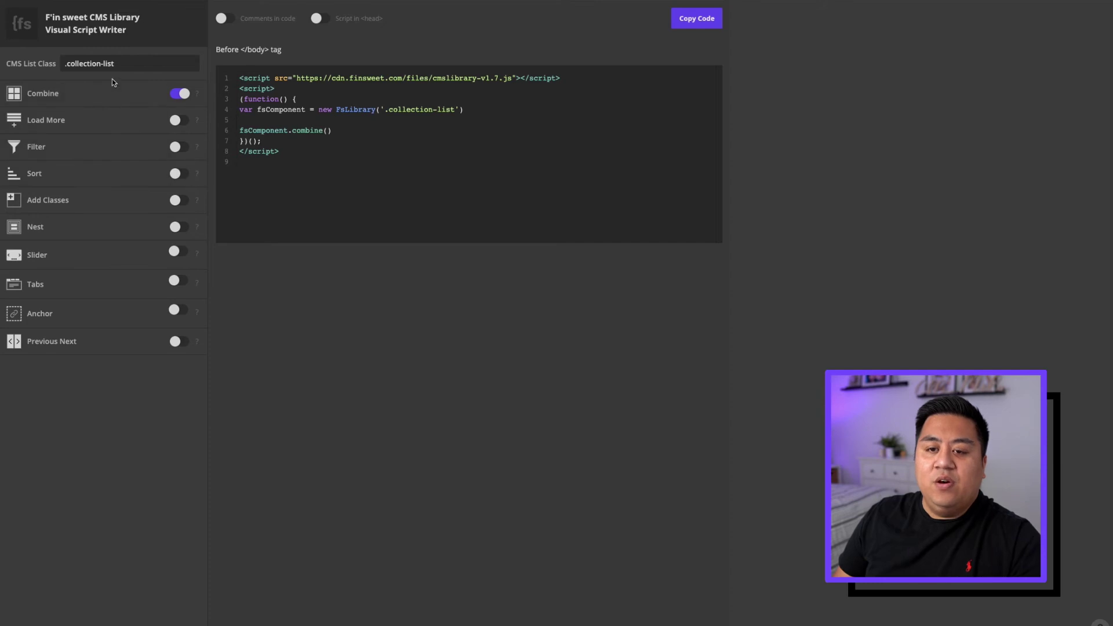
- Enable Sort in the script and set its sort trigger to .sort-button, leaving Sort Reverse off
click(178, 173)
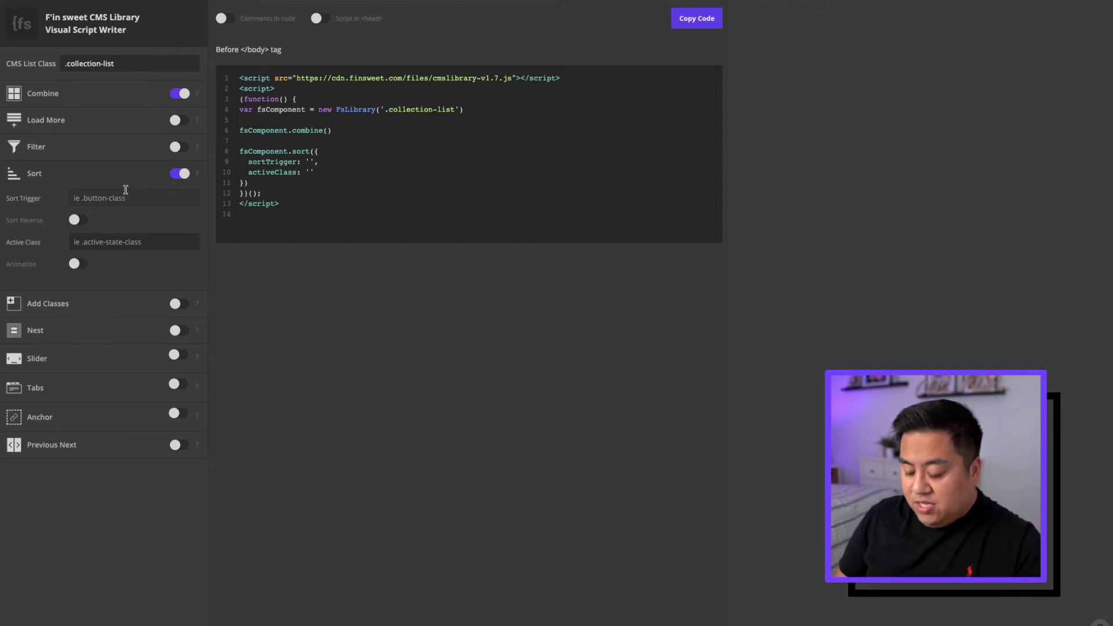
click(125, 189)
text(.sort)
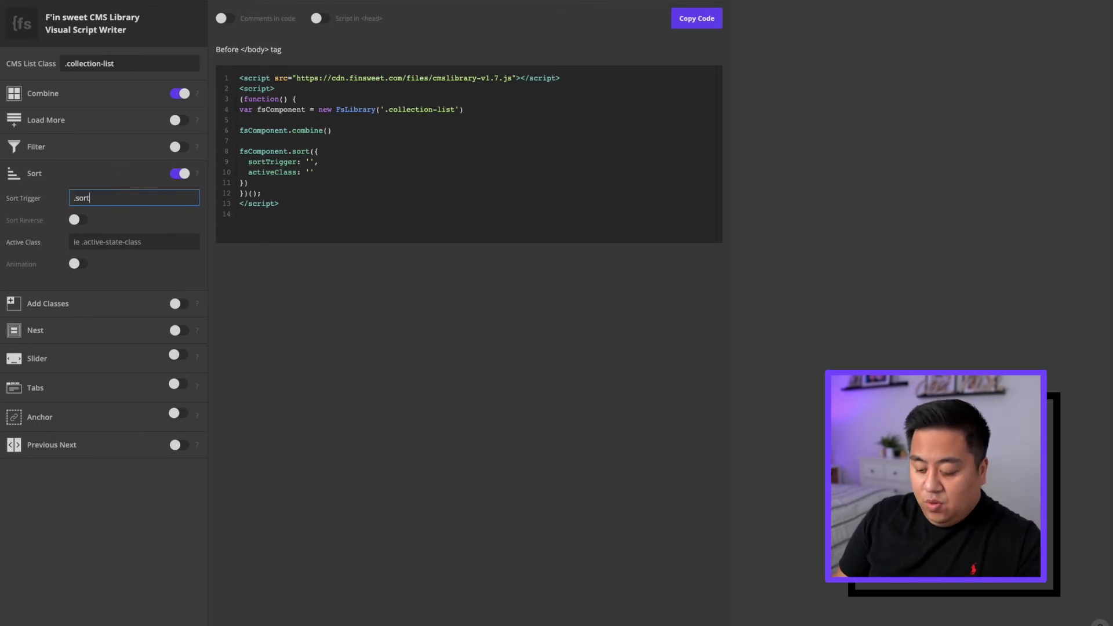
text(-button)
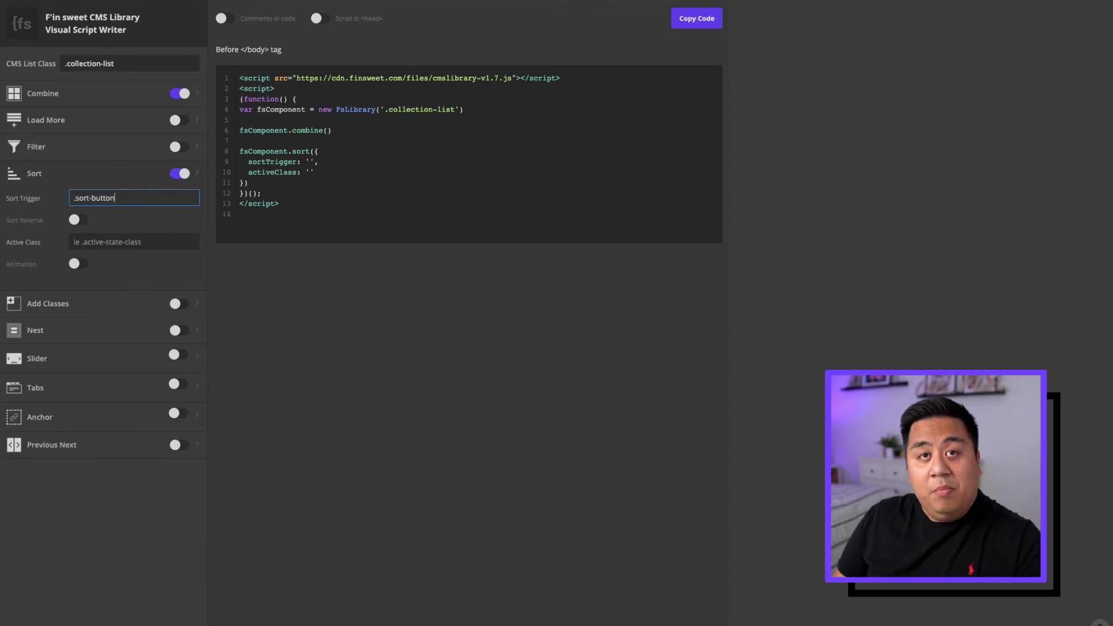
click(82, 226)
click(82, 225)
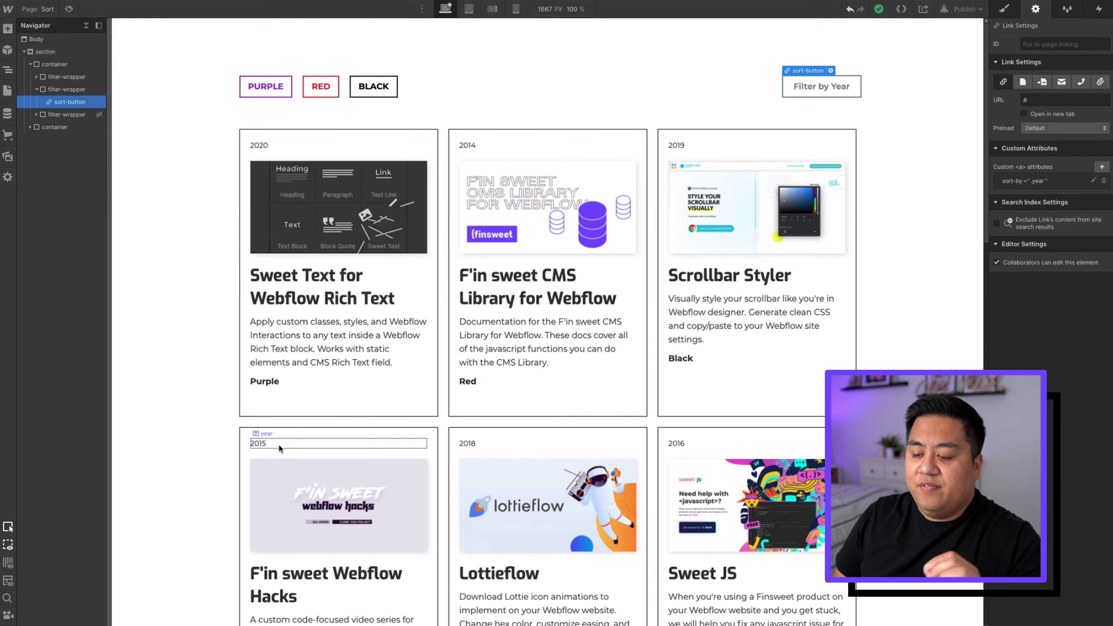
- Switch to Webflow and change the Filter by Year button's text to Sort by Year on the Sort page
scroll(279, 447, down, 12)
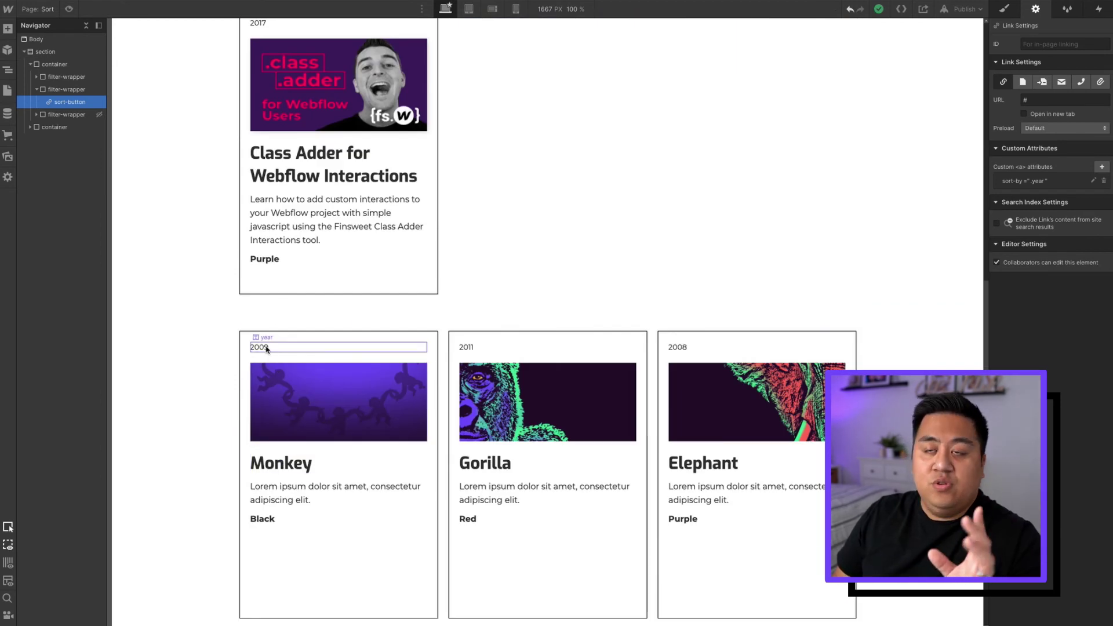
scroll(651, 189, up, 12)
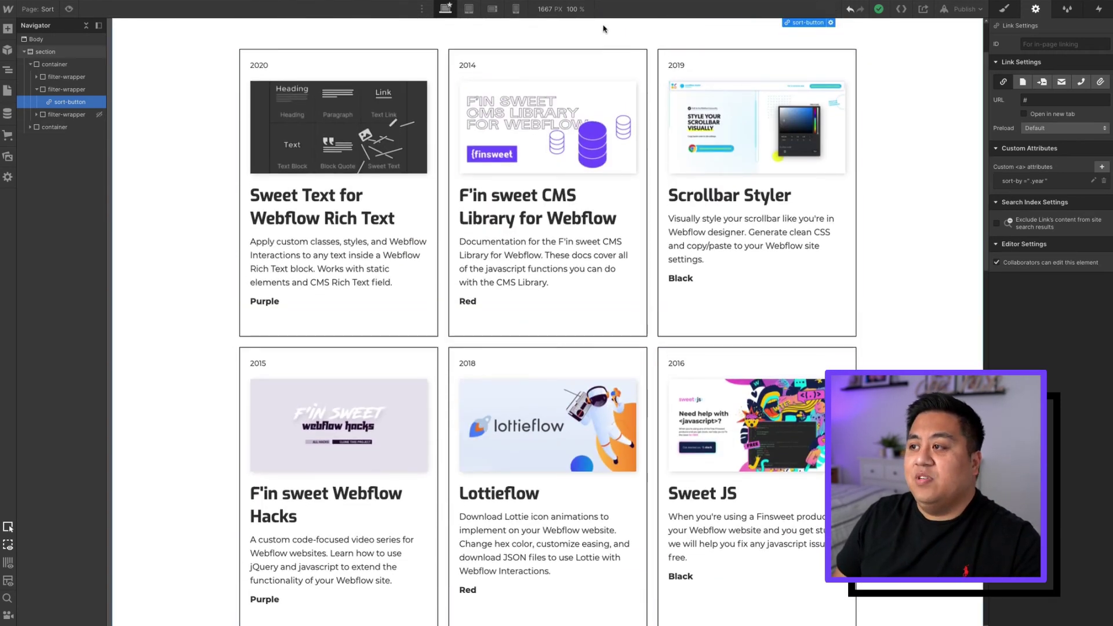
scroll(603, 29, up, 2)
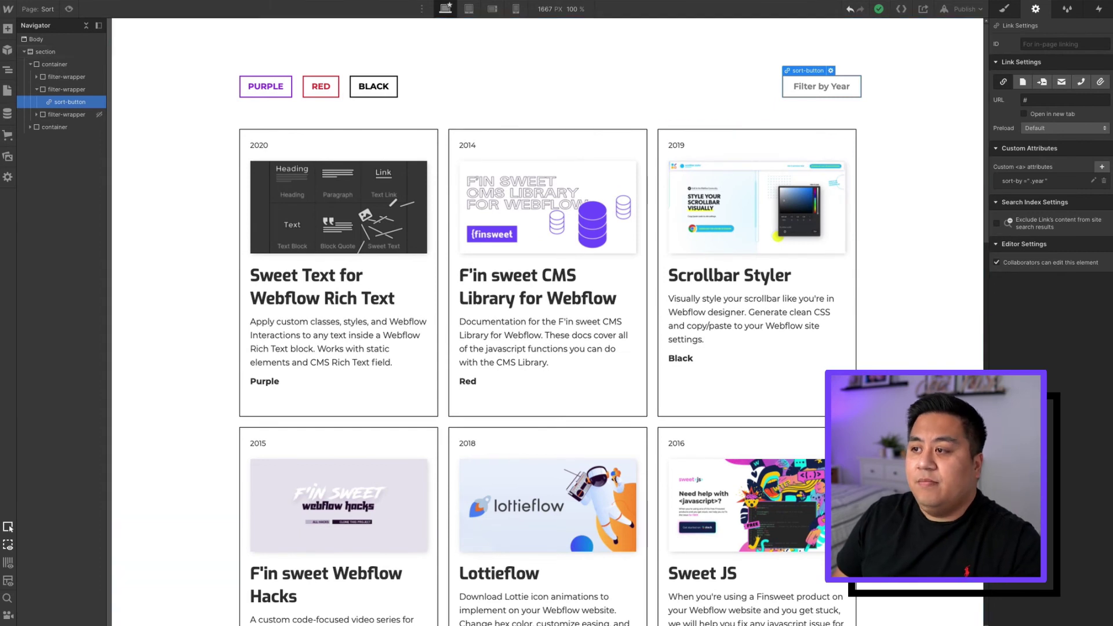
double_click(805, 90)
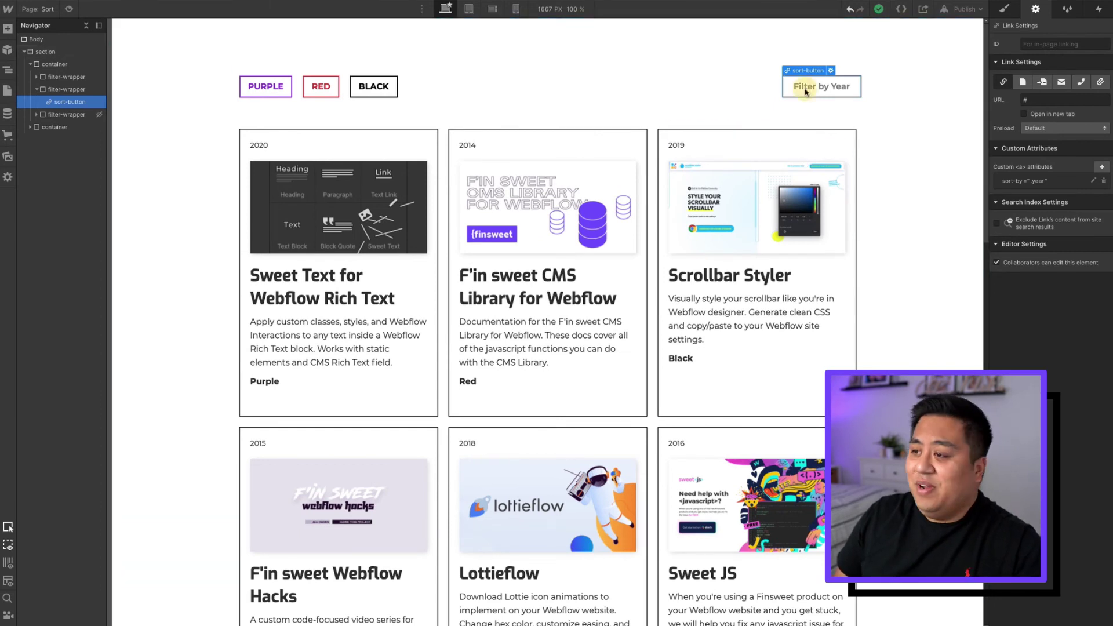
click(813, 88)
double_click(798, 87)
text(Sort)
click(698, 87)
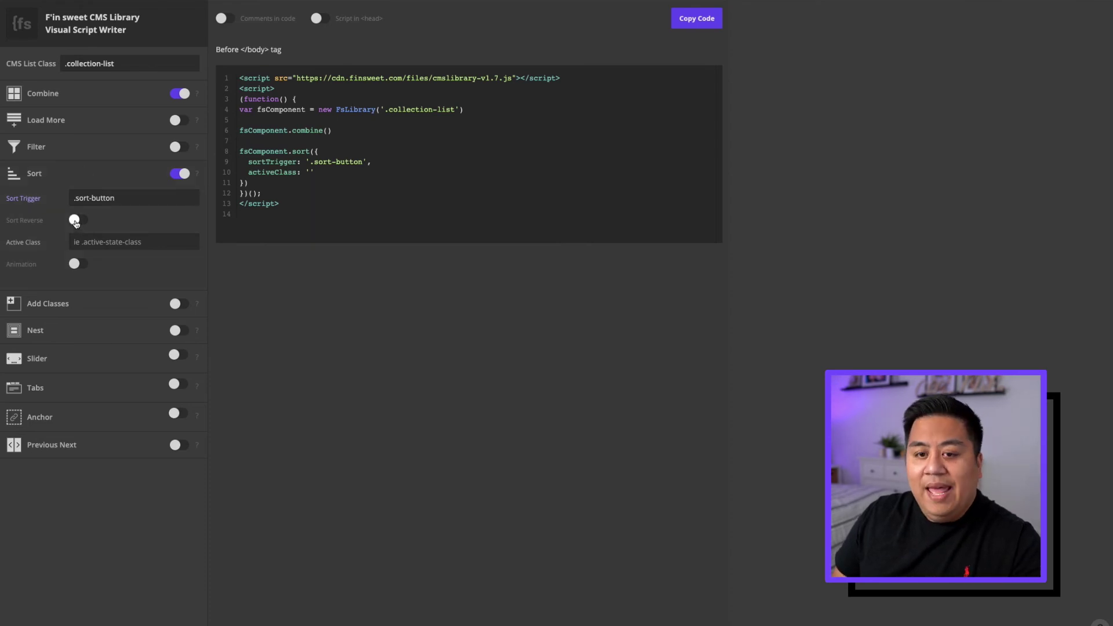
- In the script writer, set the sort's active class to .sort-active and copy the generated code
click(81, 242)
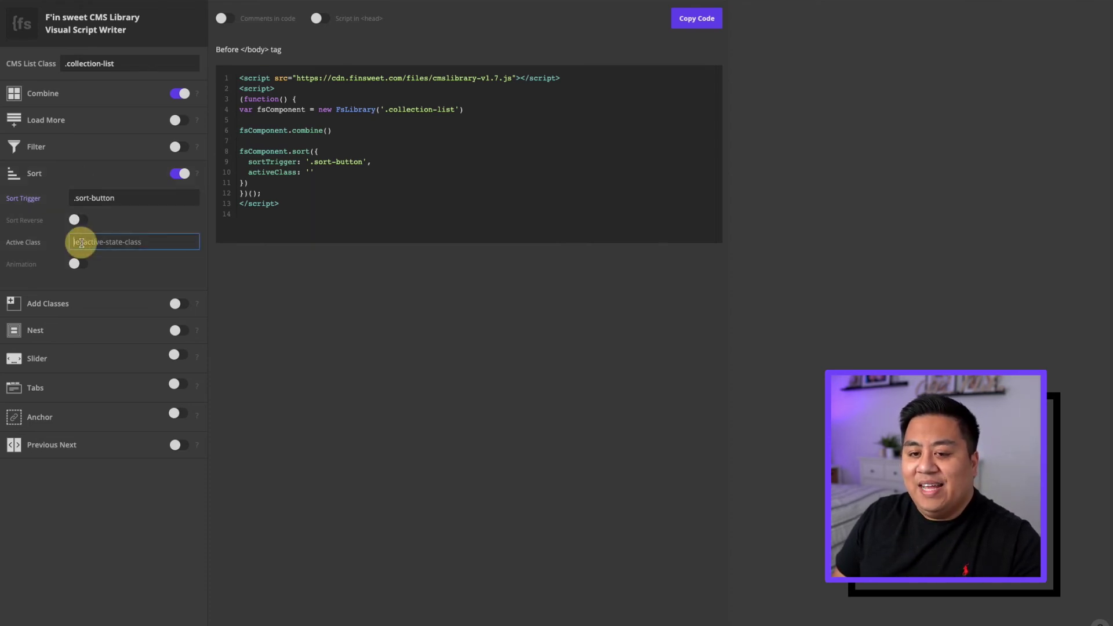
text(.filter-active)
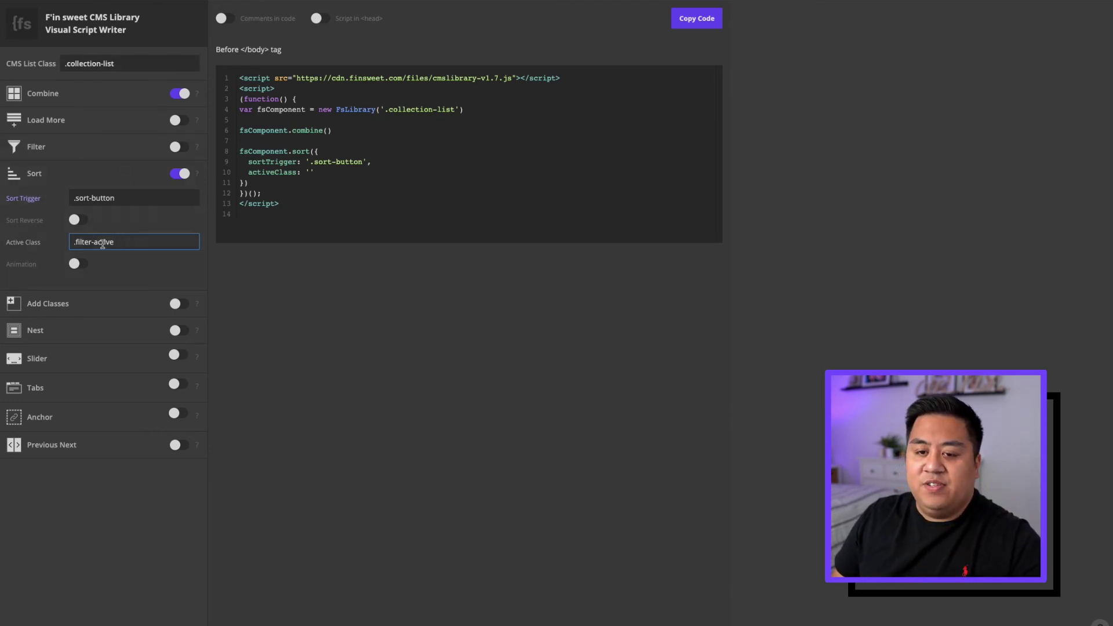
drag(93, 242, 75, 240)
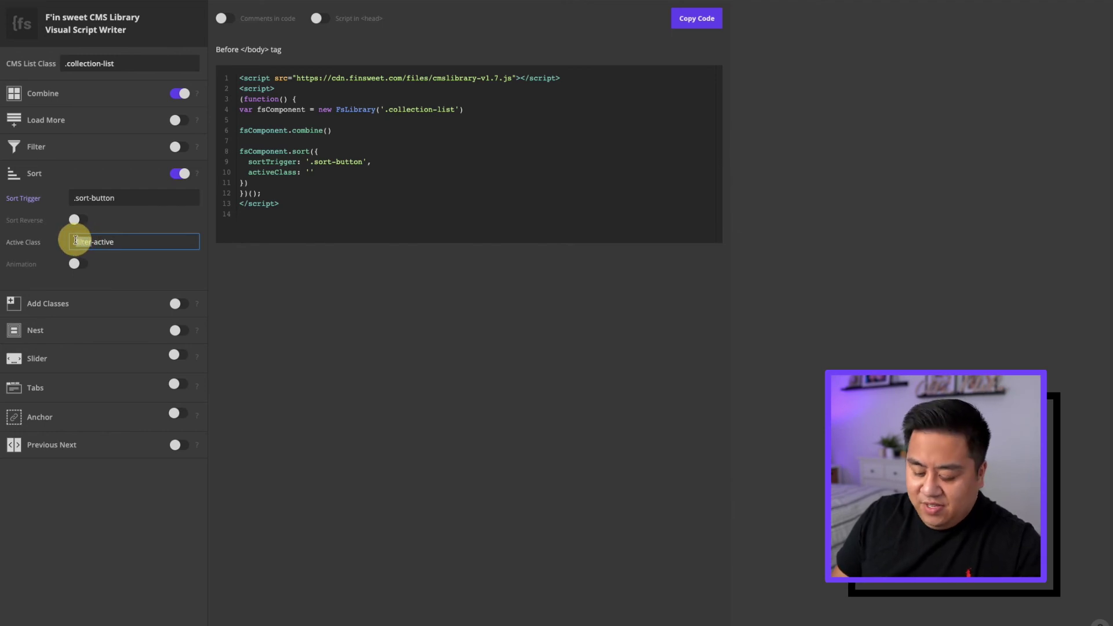
text(o)
text(ort)
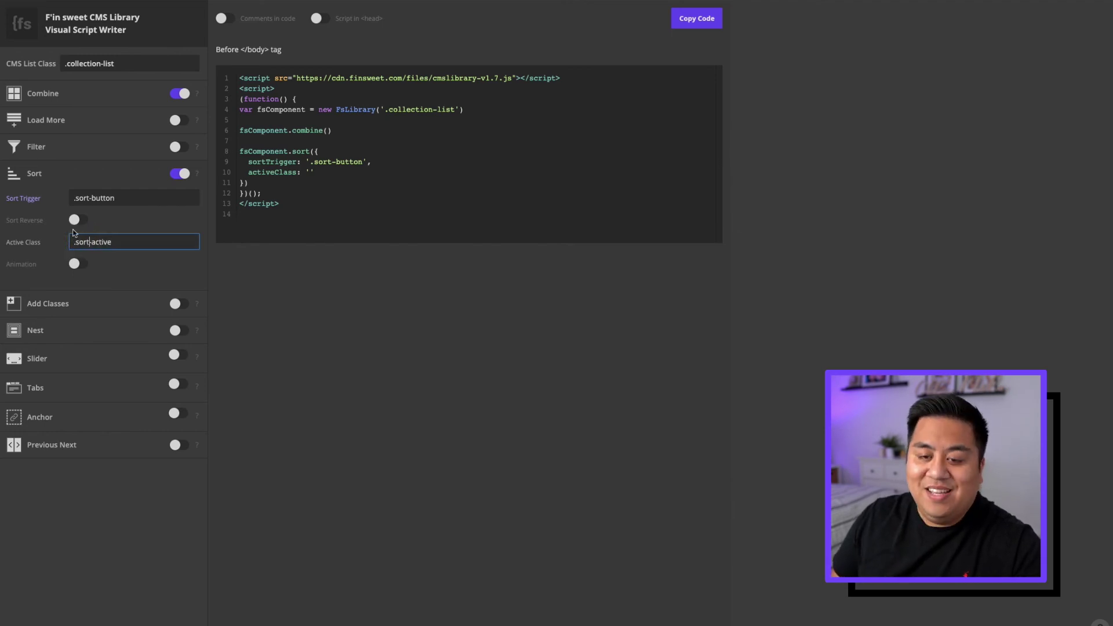
click(118, 242)
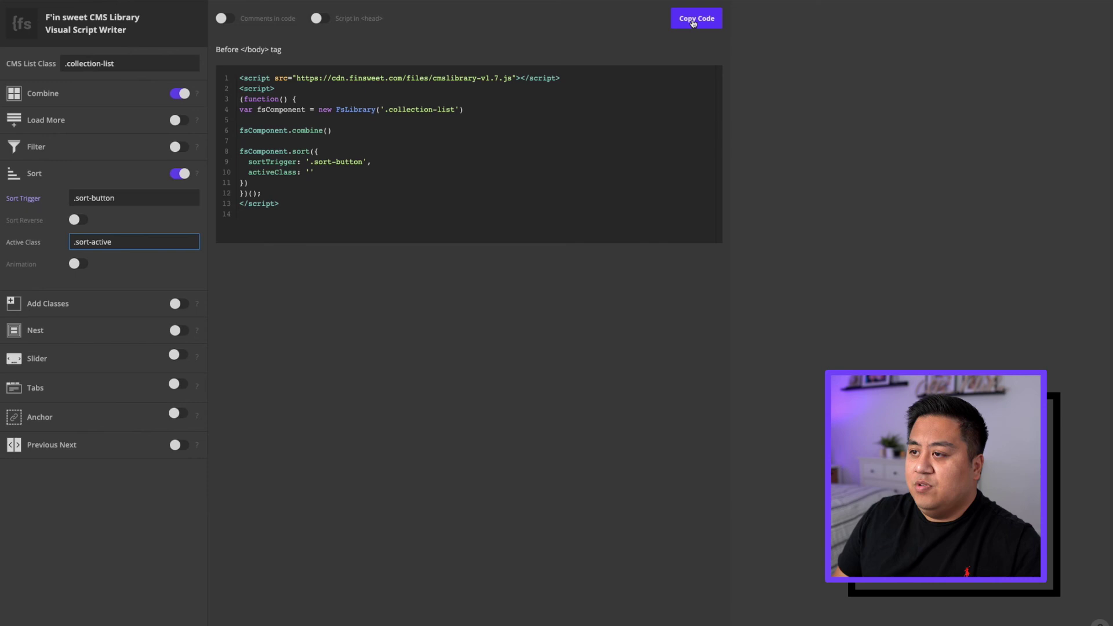
click(693, 23)
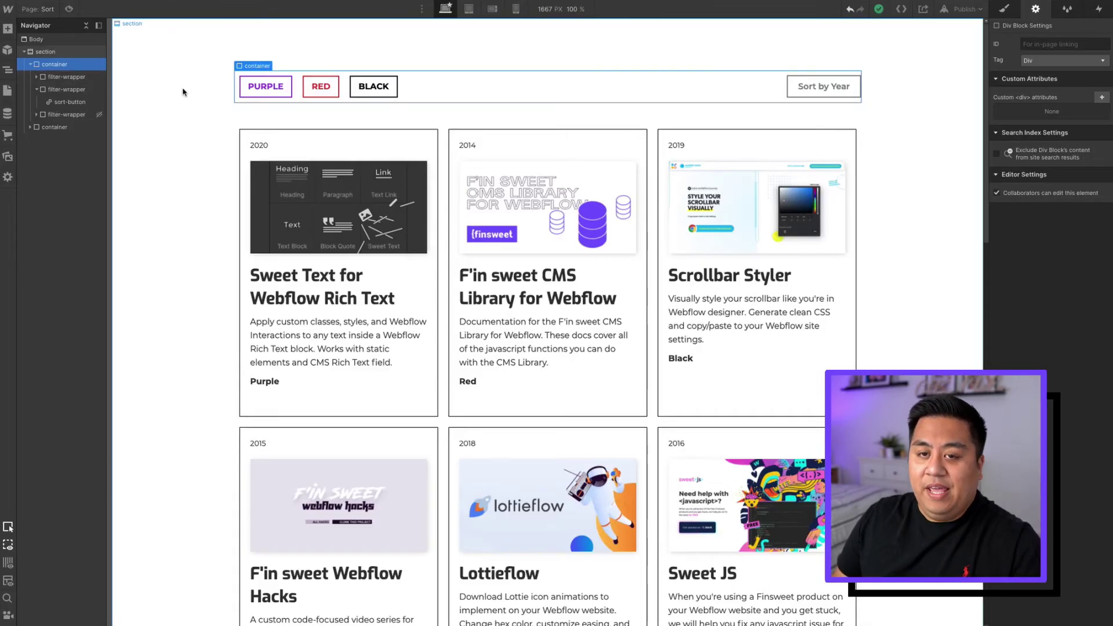
- In Webflow, replace the Sort page's custom code before the closing body tag with the copied script and save the page settings
click(8, 90)
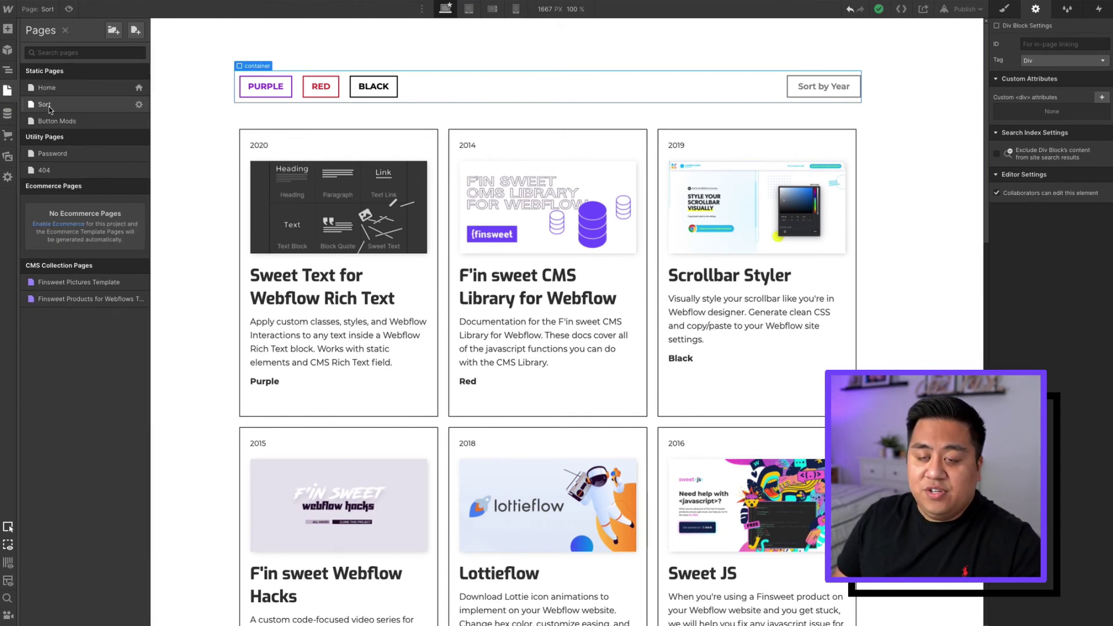
click(139, 107)
scroll(313, 348, down, 10)
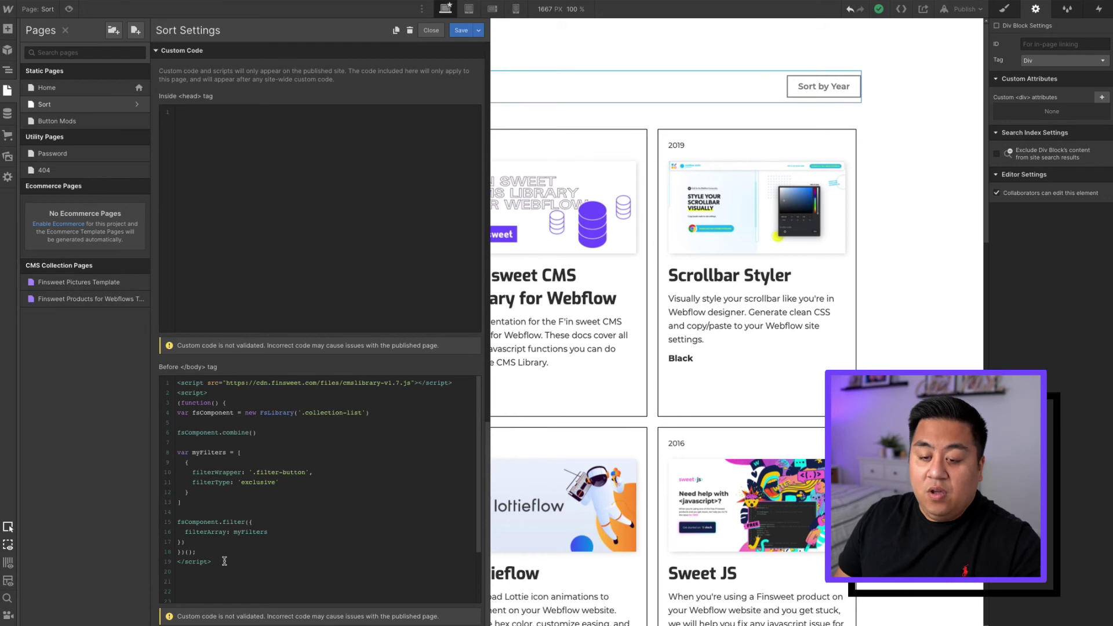
click(224, 560)
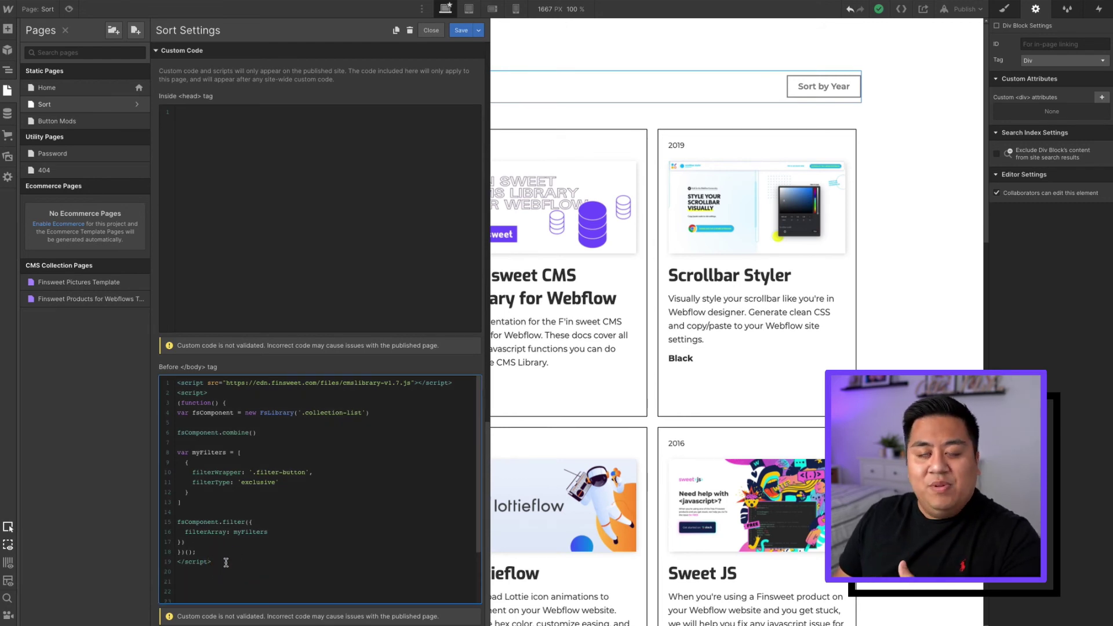
click(224, 562)
drag(224, 562, 168, 360)
key(BackSpace)
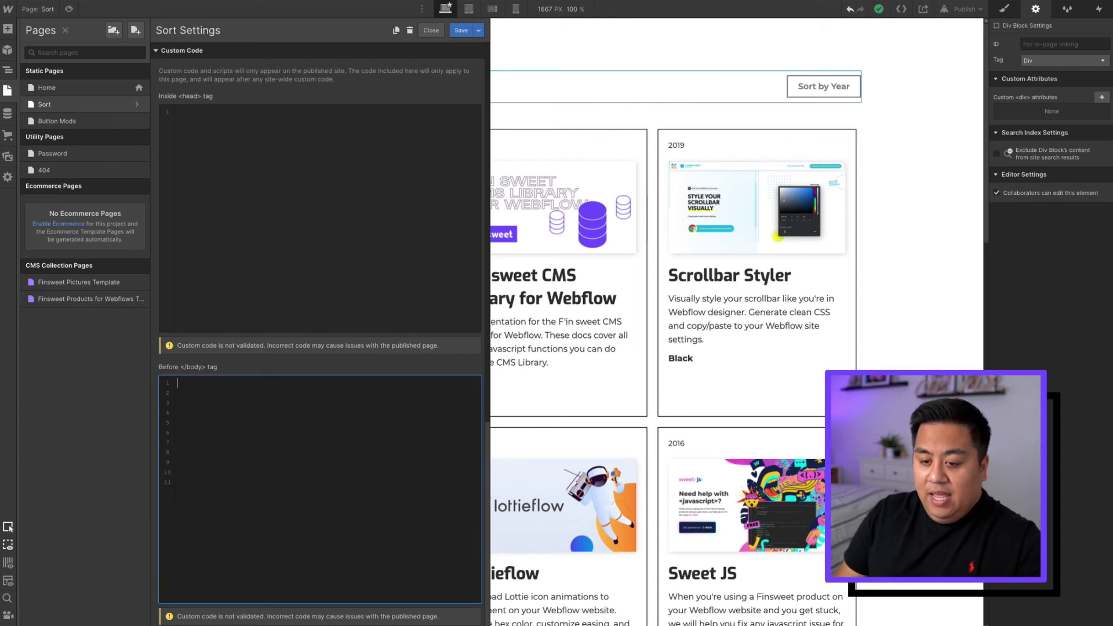
right_click(186, 388)
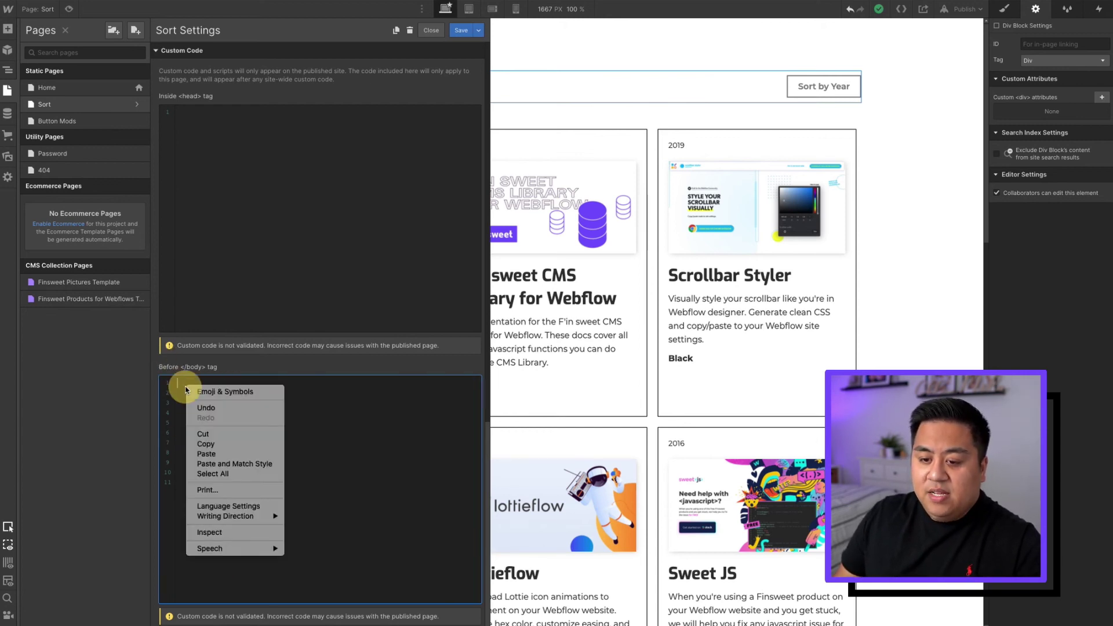
click(209, 454)
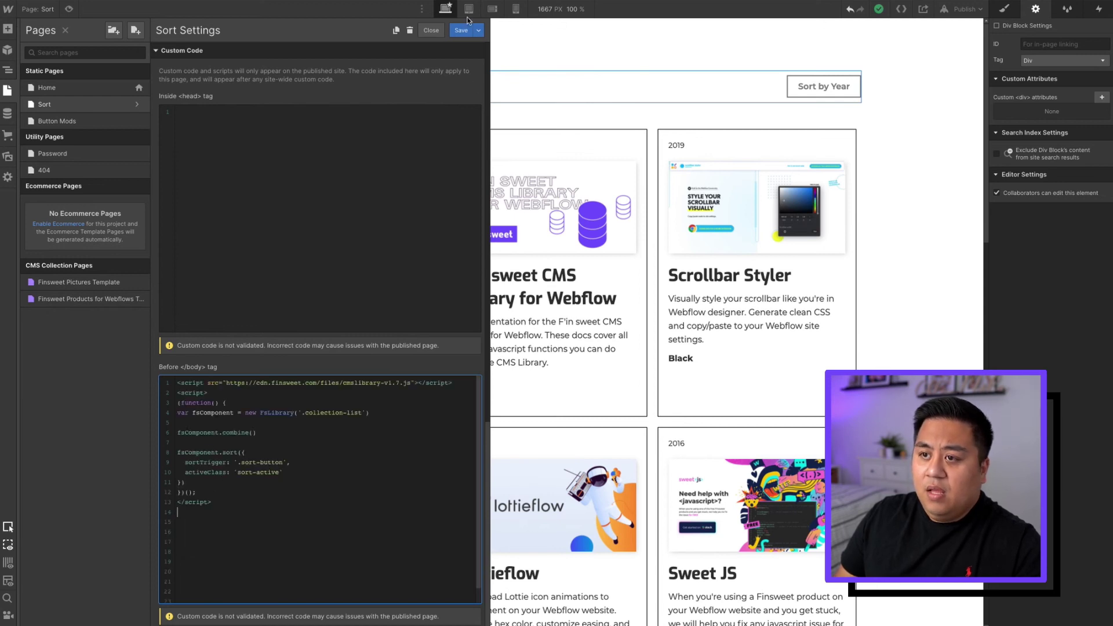
click(465, 35)
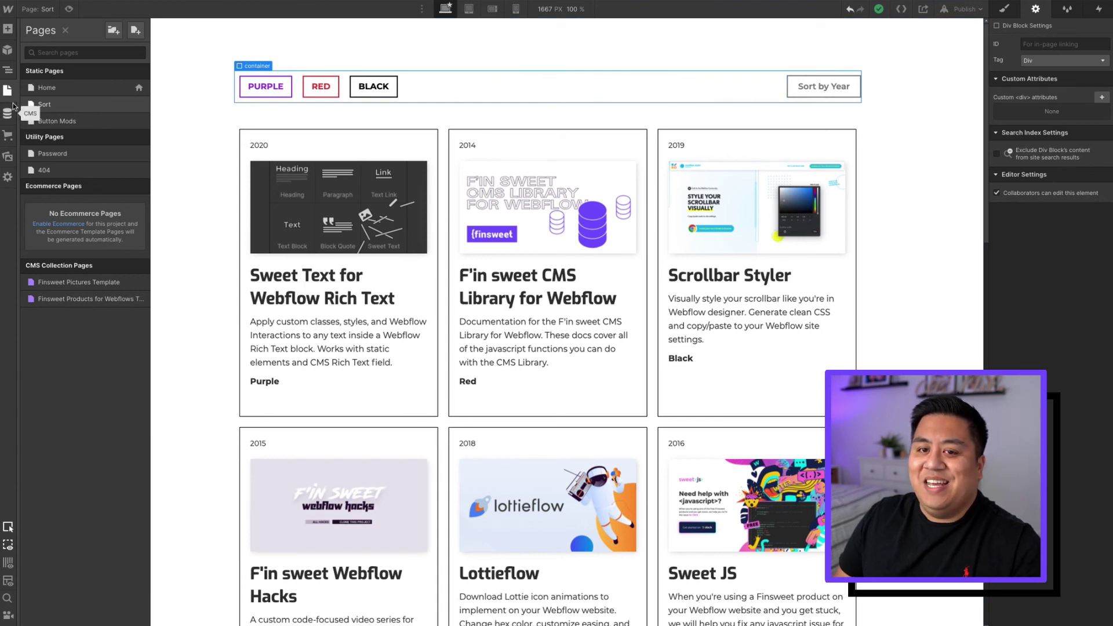
- Change the grey Filter by Year button's text to Sort by Year on the Button Mods page
click(8, 70)
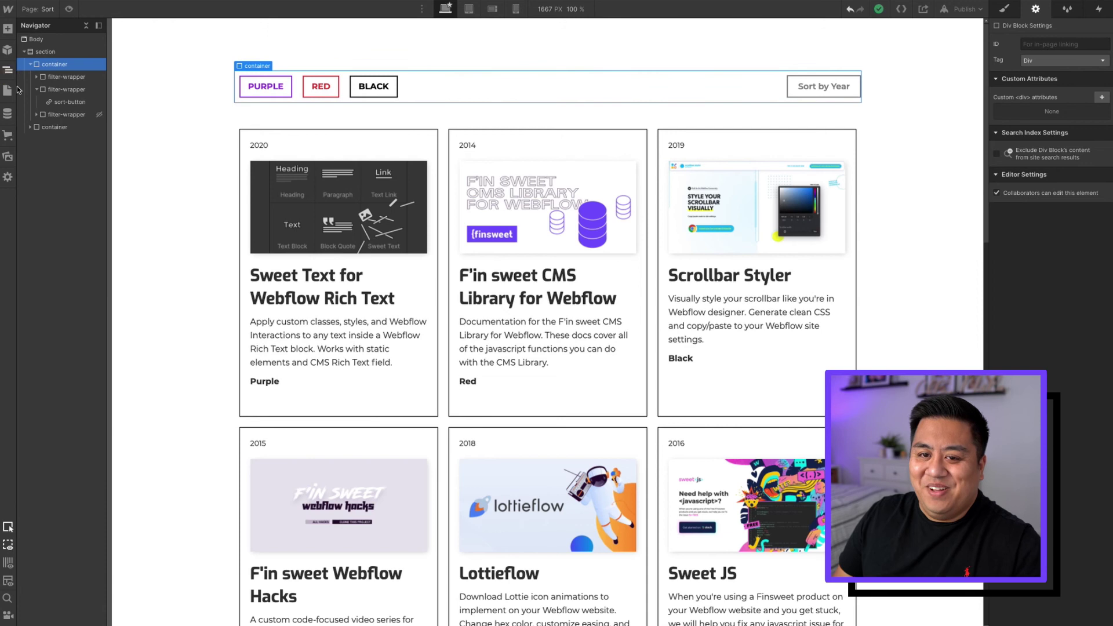
click(8, 91)
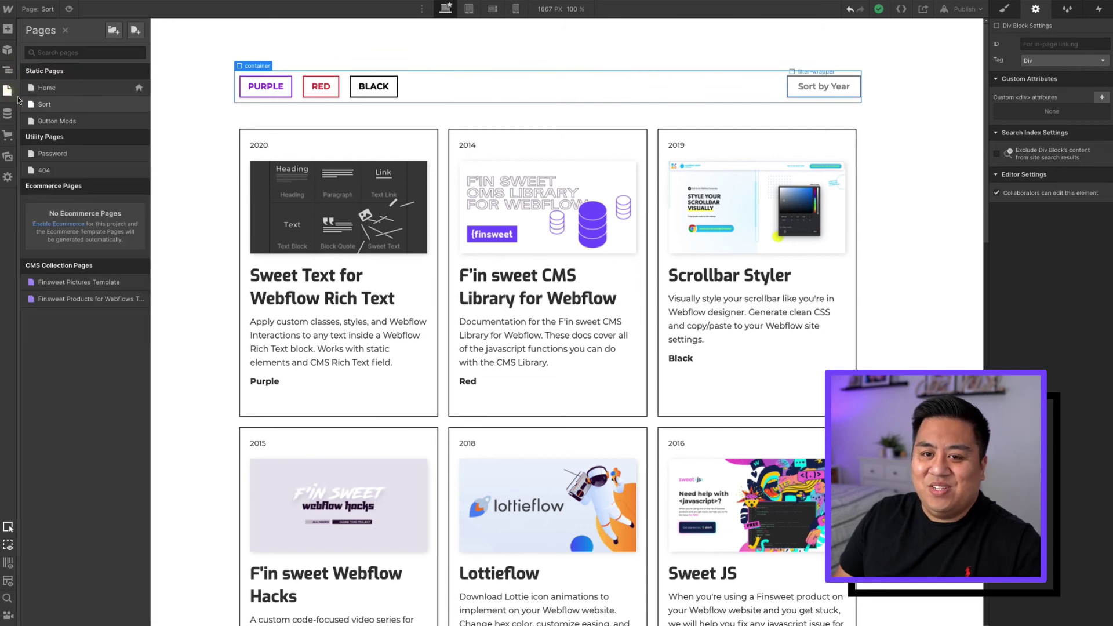
click(116, 118)
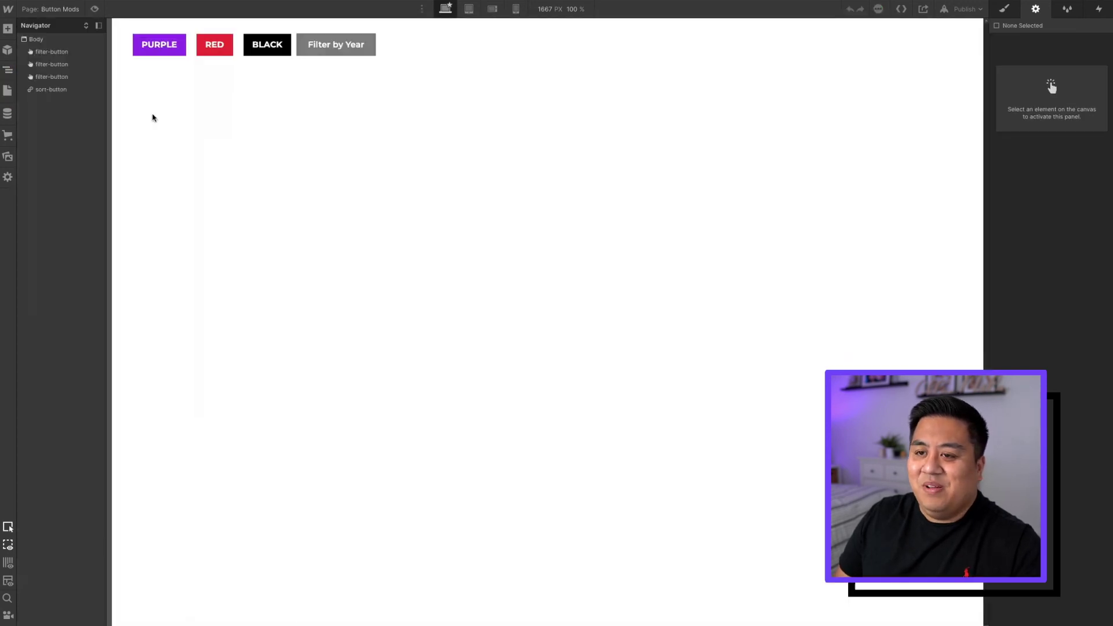
click(312, 48)
double_click(326, 46)
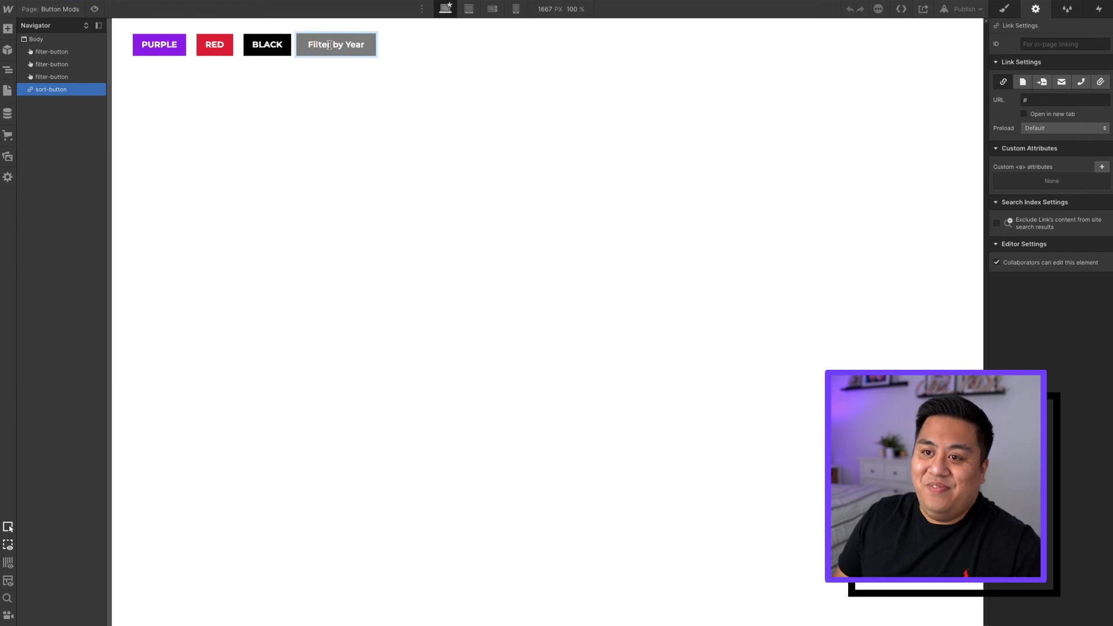
drag(328, 45, 309, 44)
text(Sort)
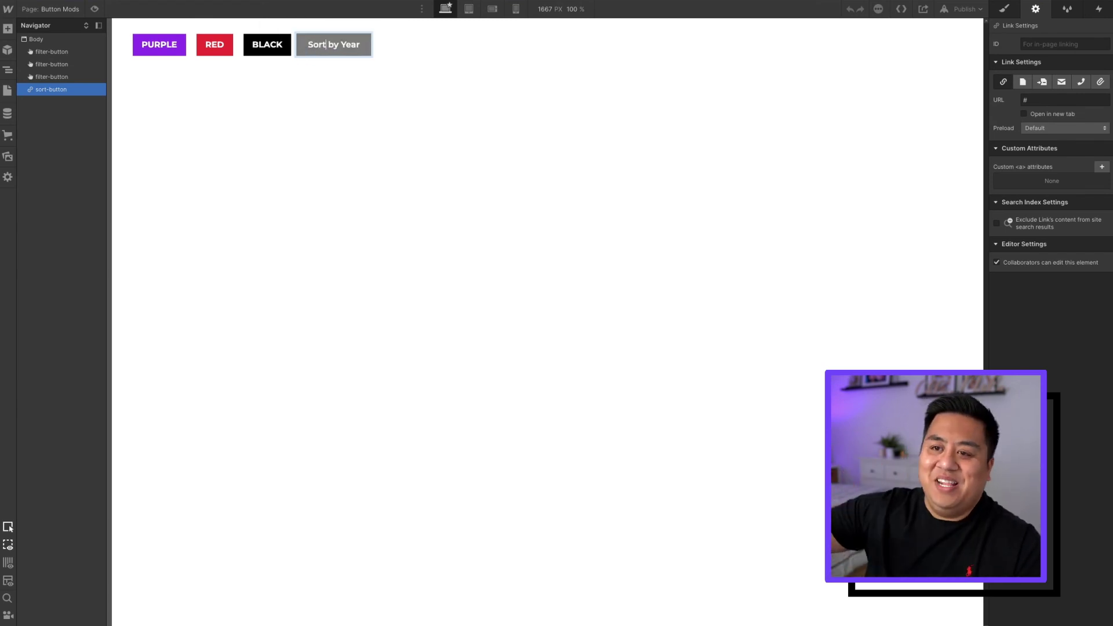
click(365, 151)
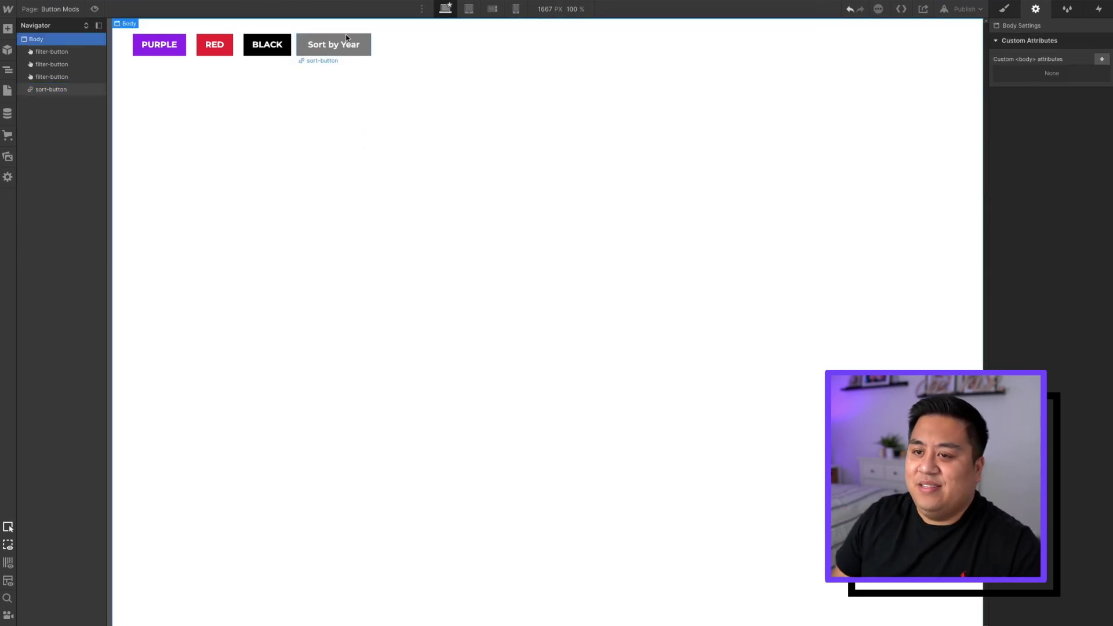
- Check the style classes on the Button Mods page's Sort by Year button and return to the Sort page
click(308, 54)
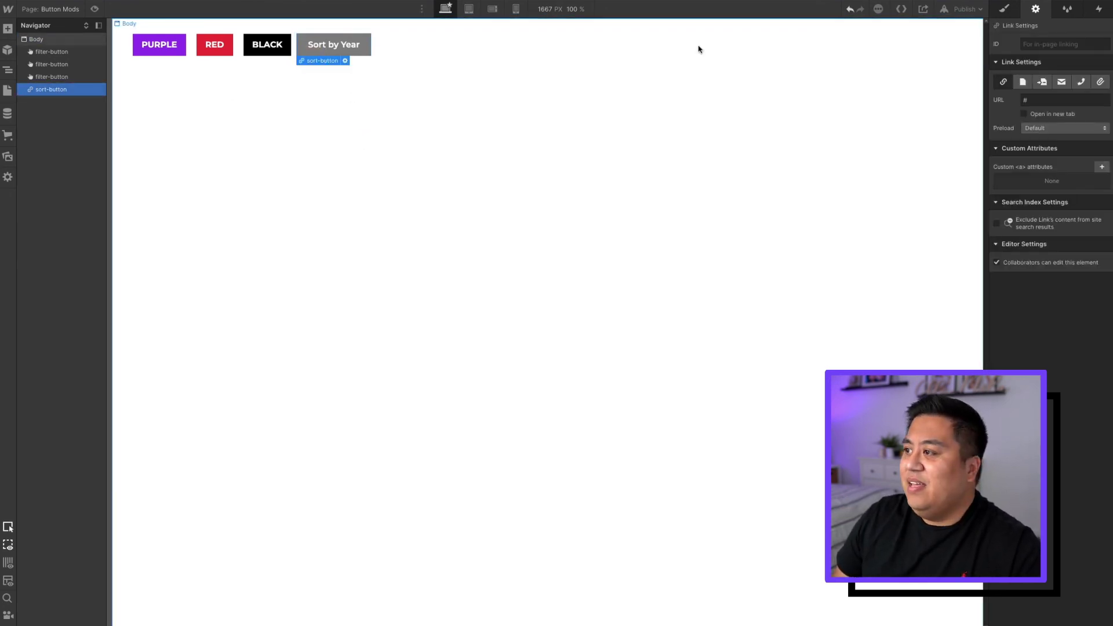
click(1003, 9)
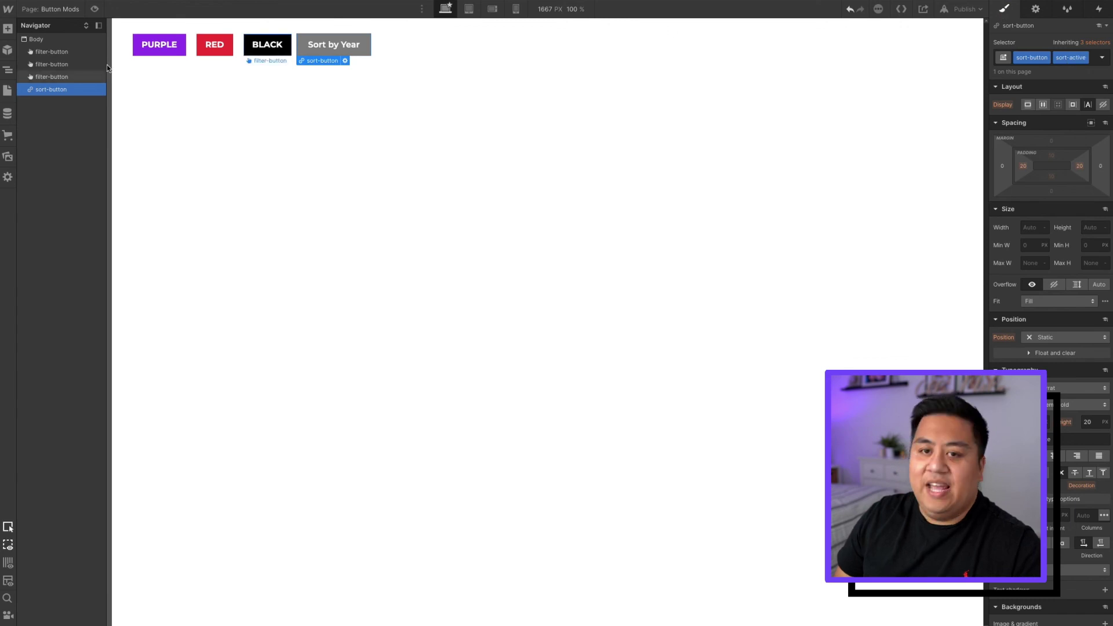
click(7, 91)
click(49, 103)
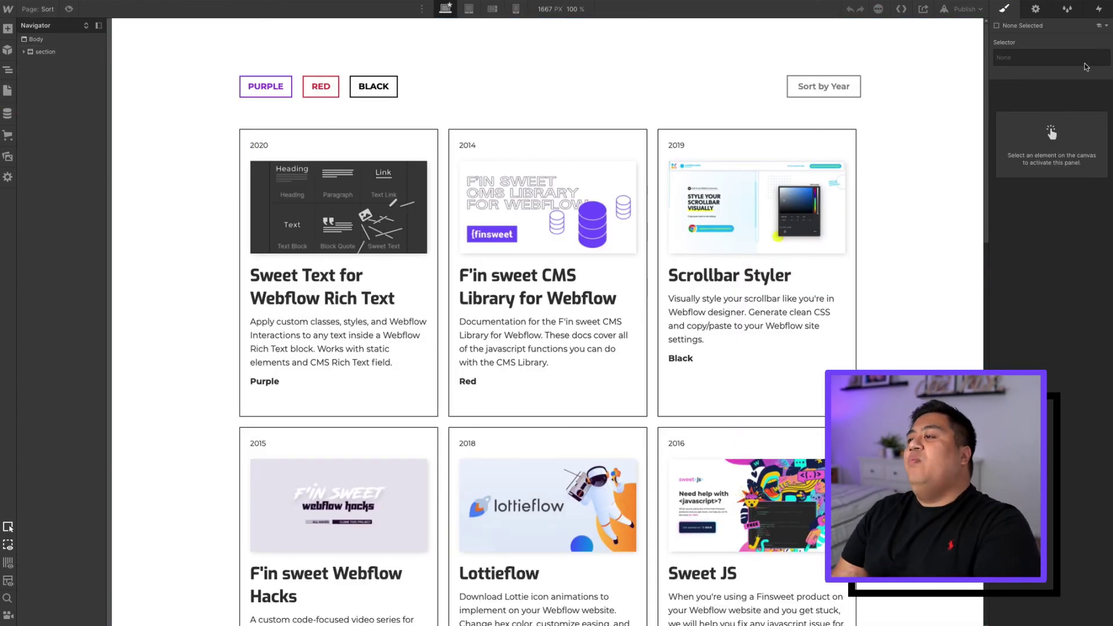
- Publish the site to its webflow.io domain, open the live Sort page and look through the unsorted list
click(965, 10)
click(914, 138)
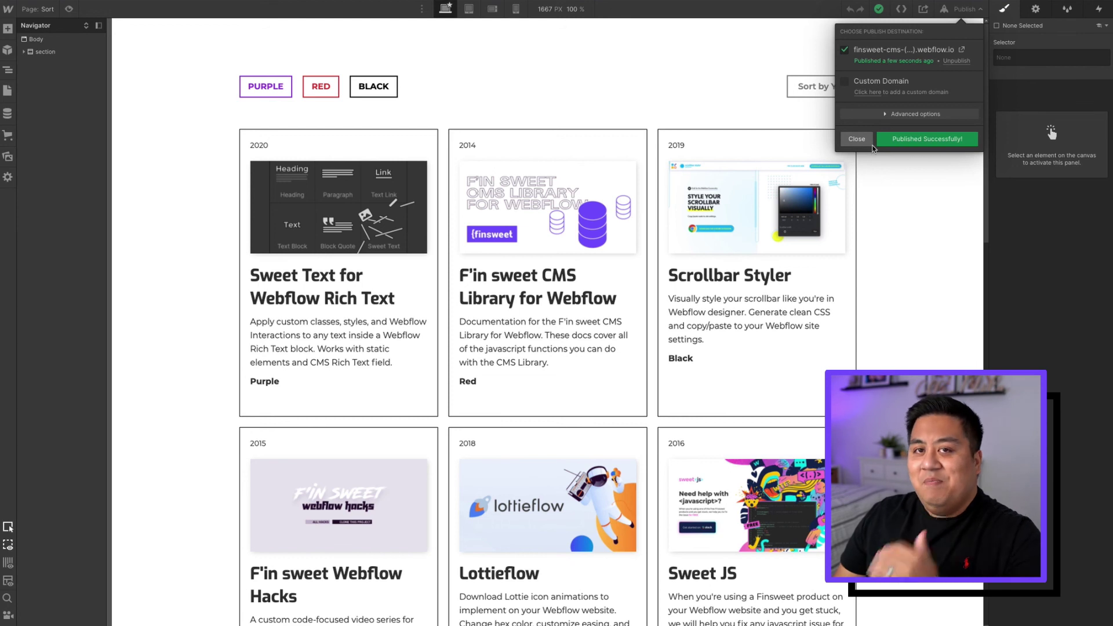
click(962, 51)
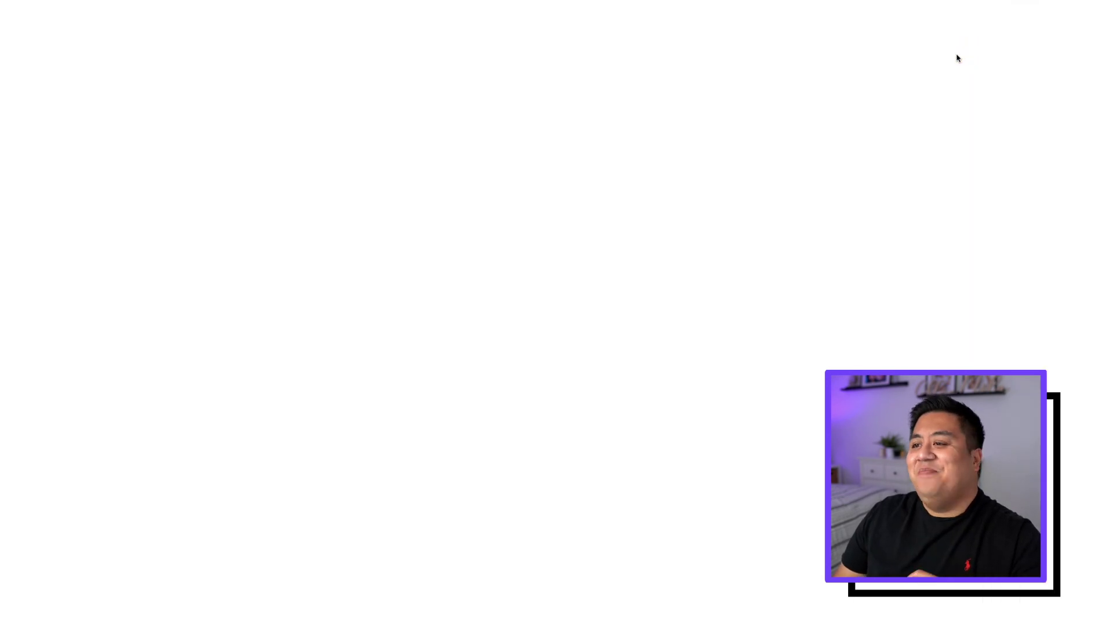
scroll(940, 236, down, 10)
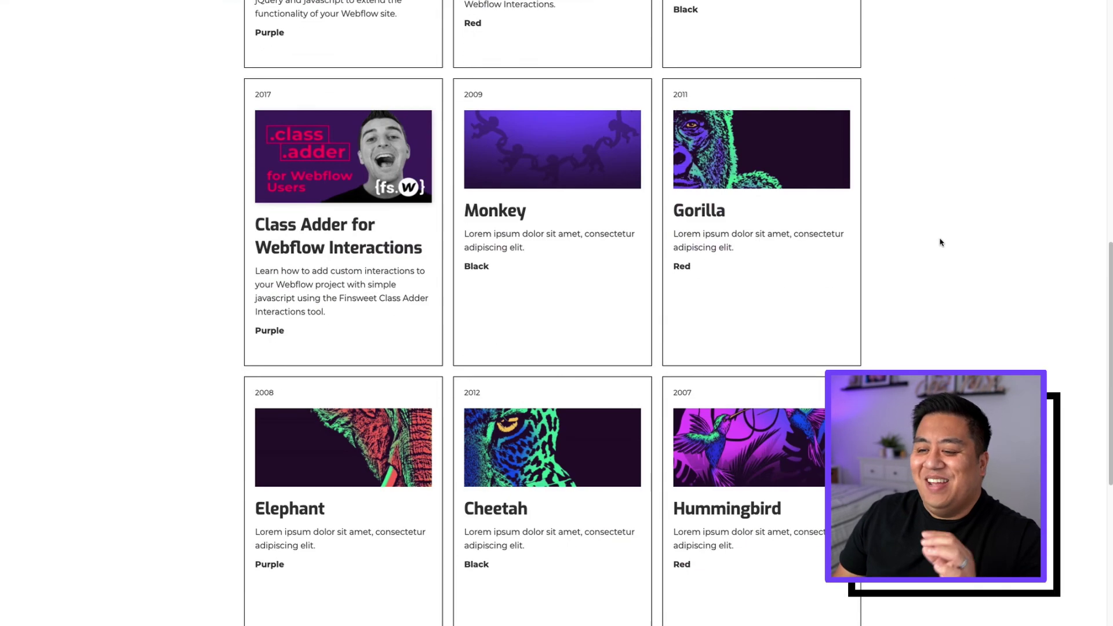
scroll(940, 238, up, 10)
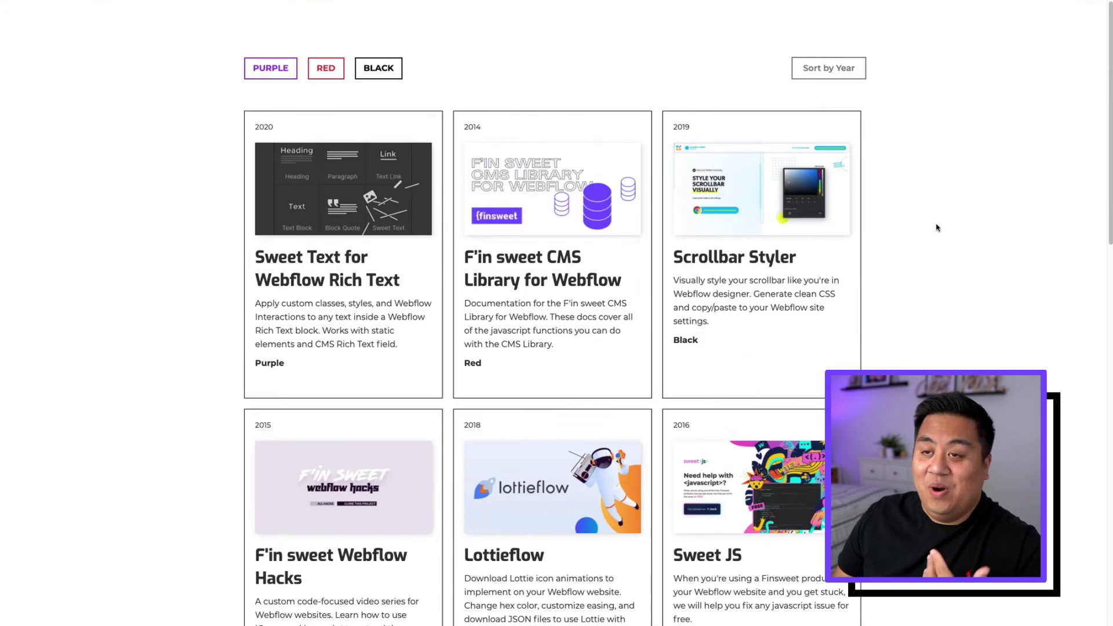
- Test the Sort by Year button on the live page, check the year order across all items, and return to Webflow
click(837, 73)
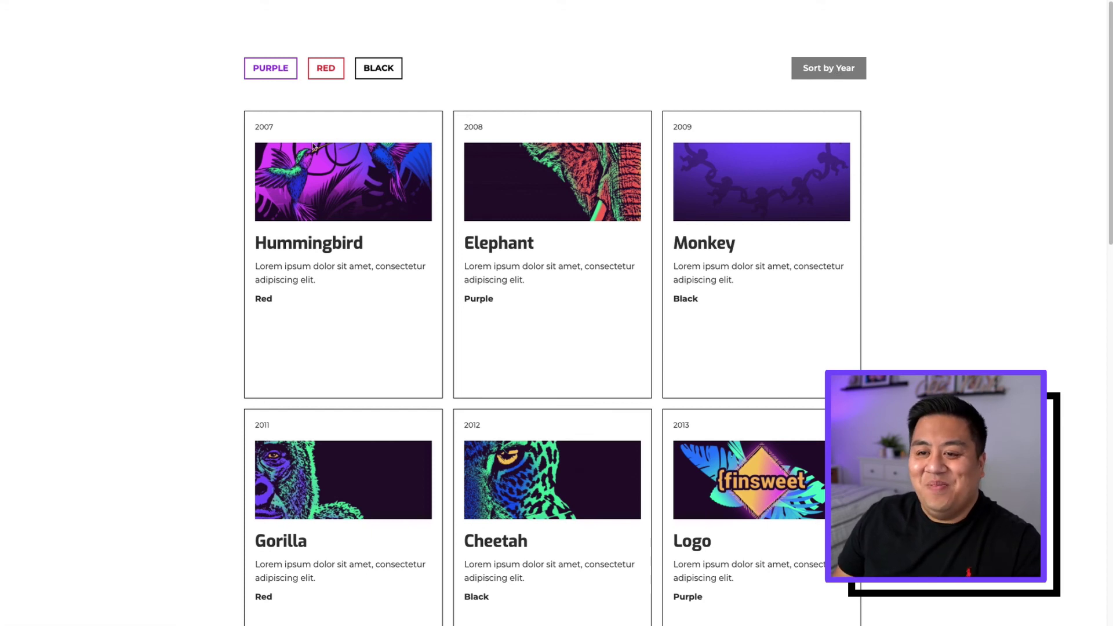
scroll(541, 174, down, 15)
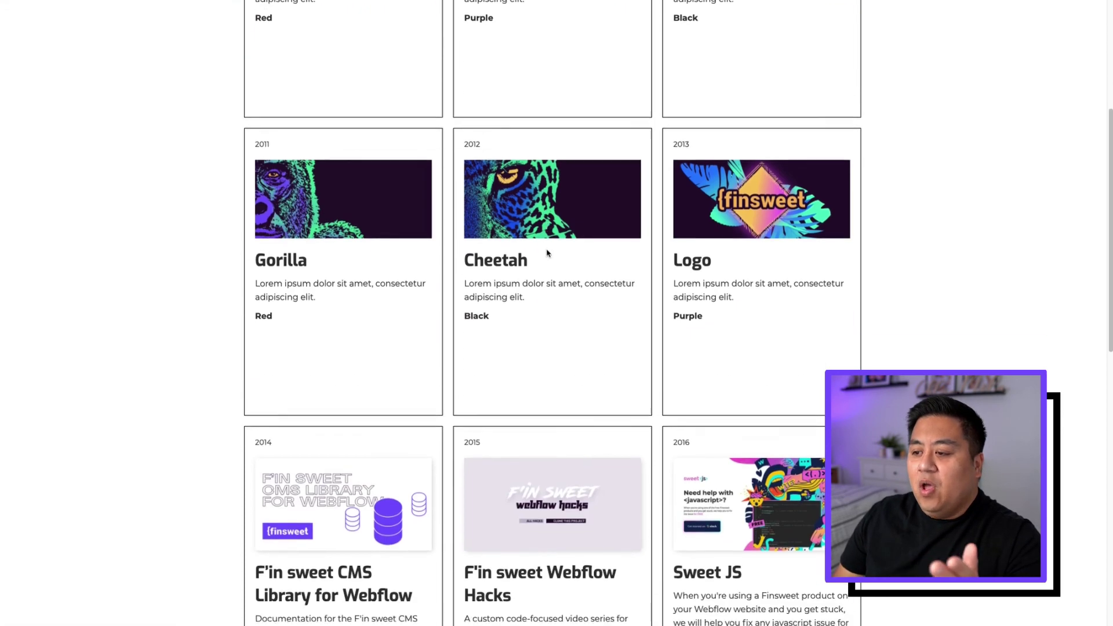
scroll(336, 448, up, 10)
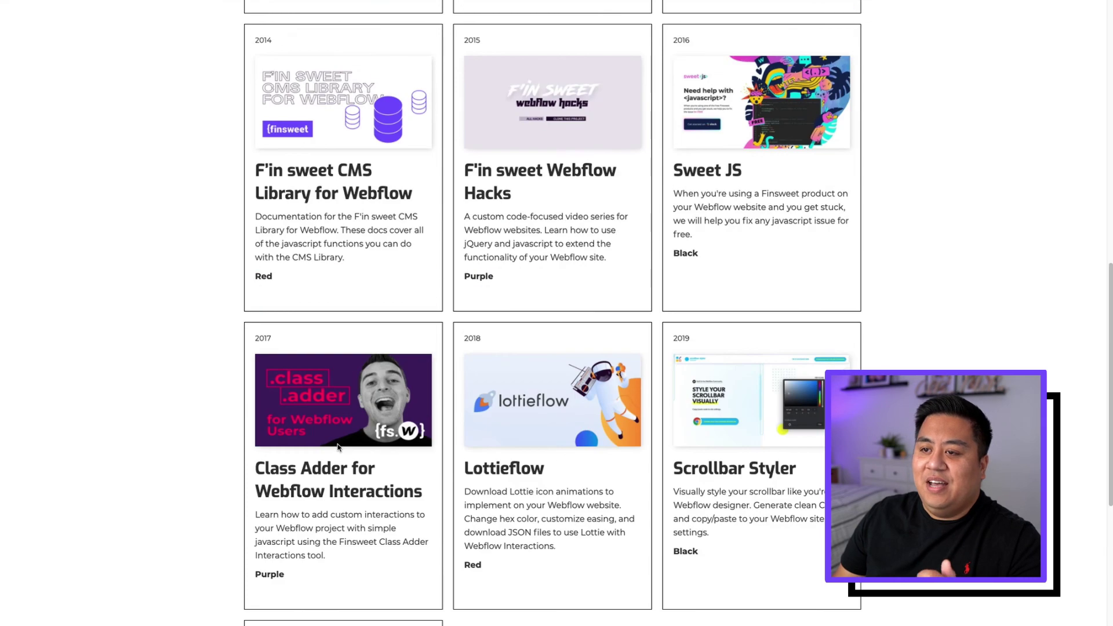
scroll(344, 429, up, 5)
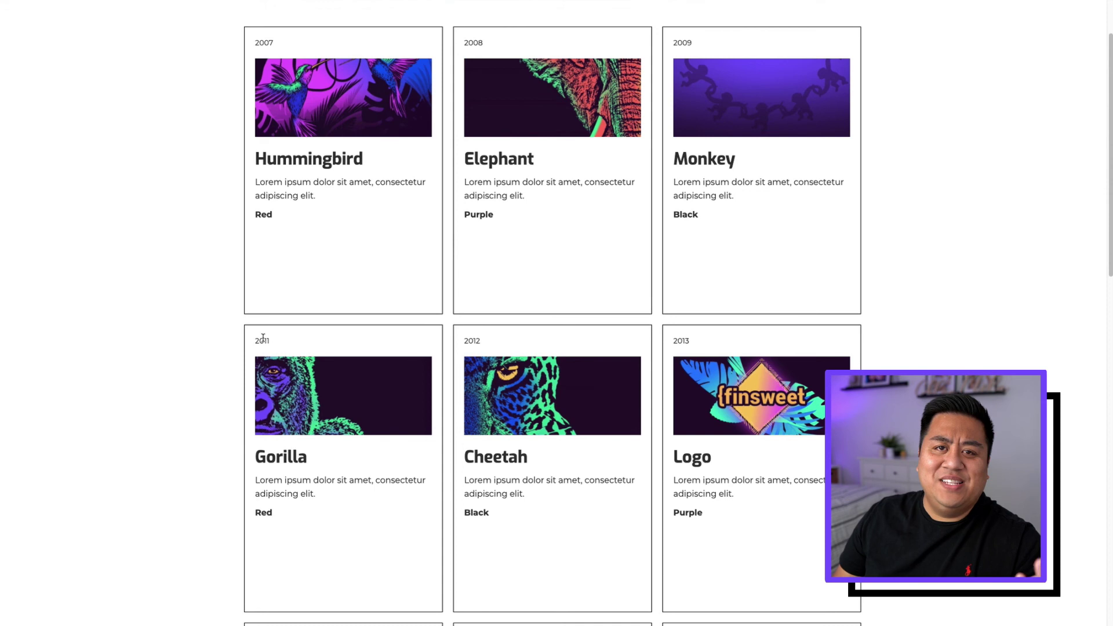
scroll(400, 266, down, 16)
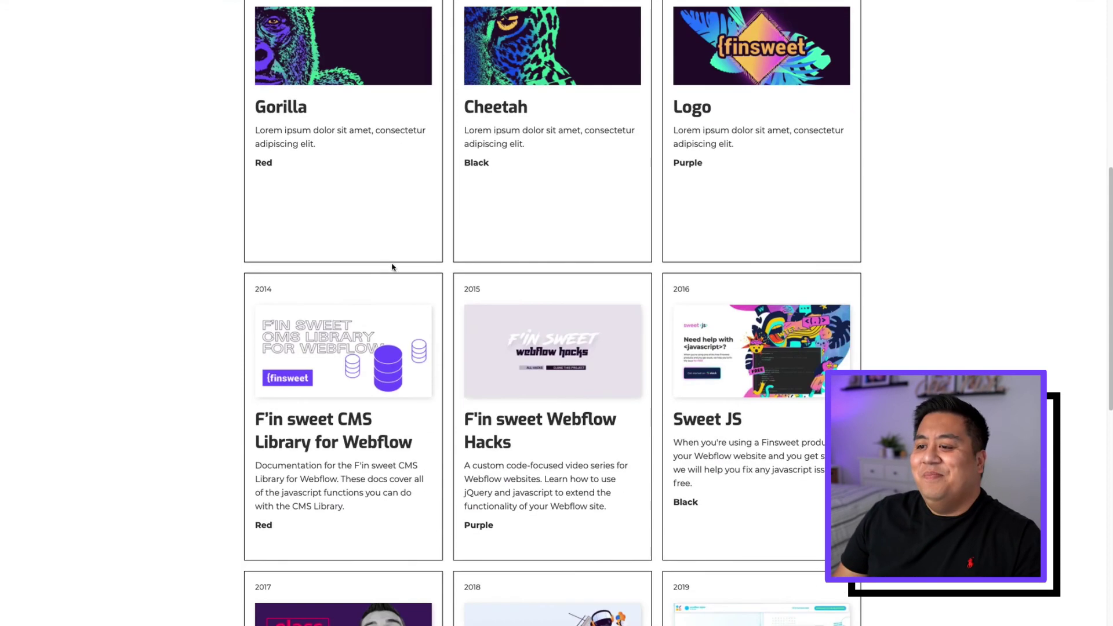
scroll(410, 295, up, 6)
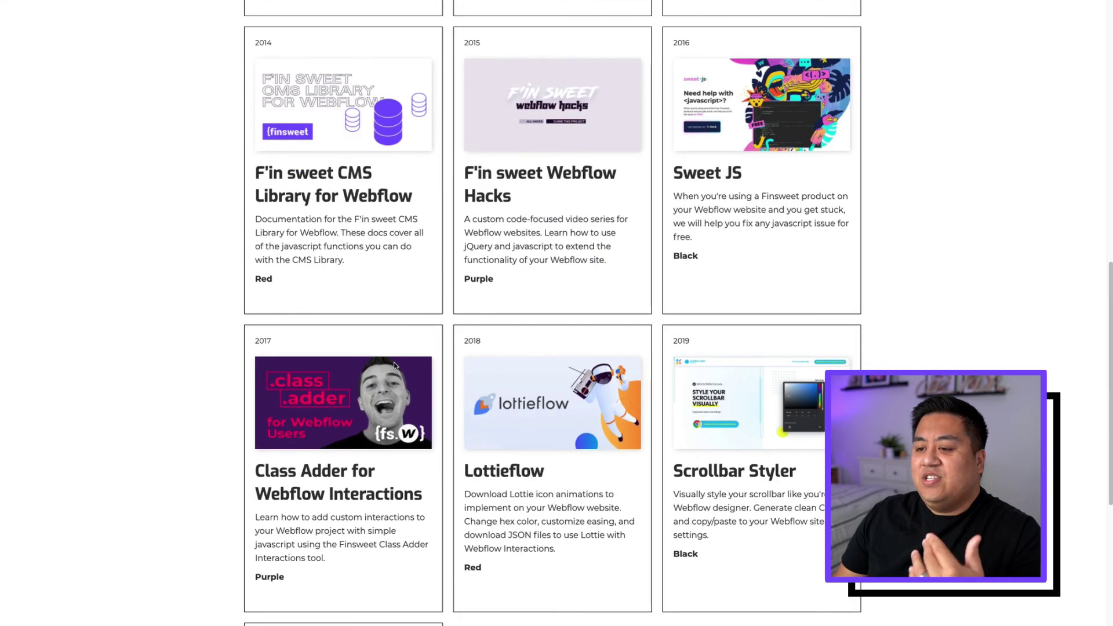
scroll(399, 337, up, 18)
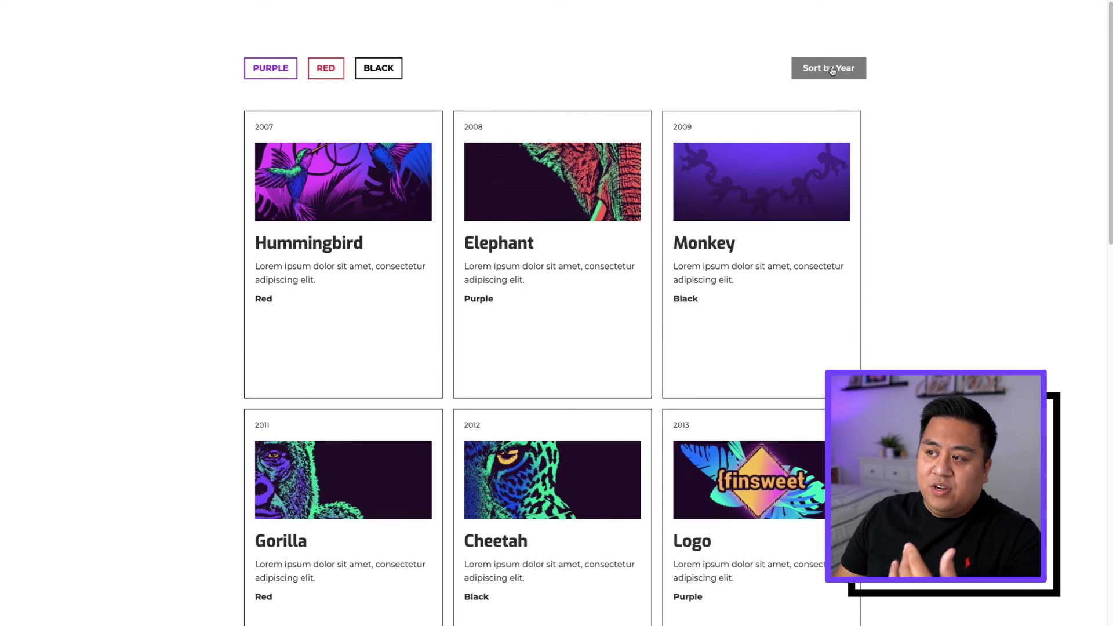
click(831, 69)
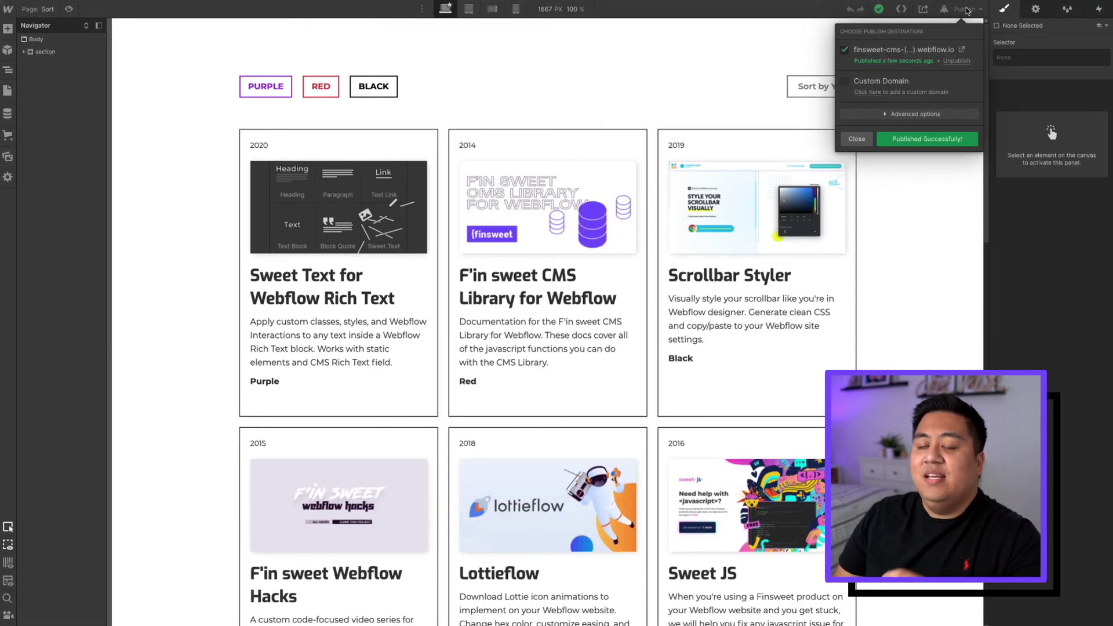
click(967, 10)
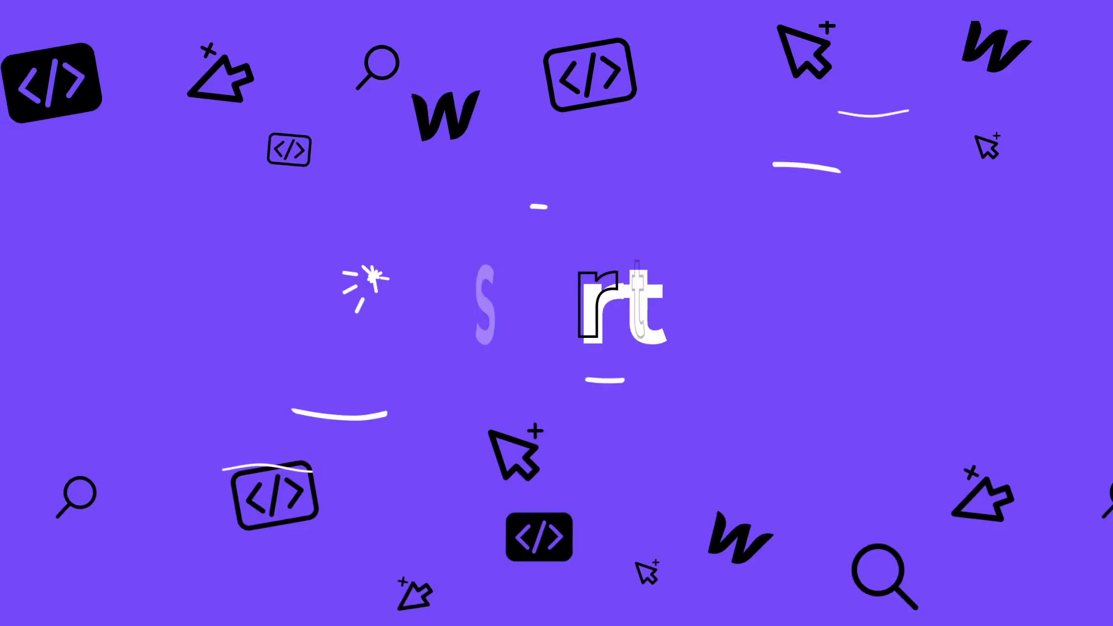